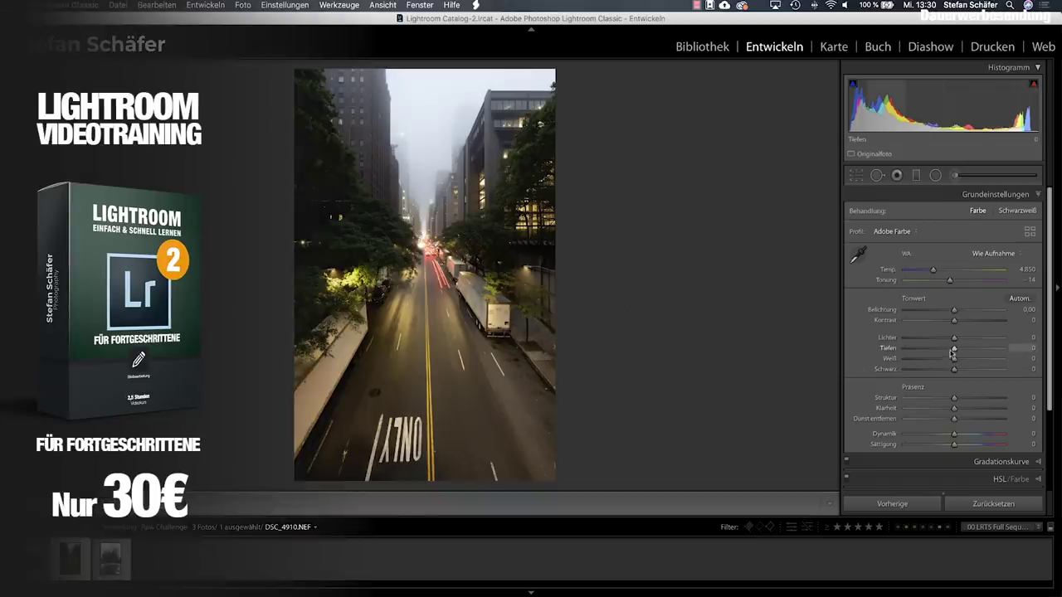
- Set DSC_4910.NEF to highlights −50, shadows +55, whites +20, blacks −10, contrast +60
left_click_drag(954, 352, 979, 350)
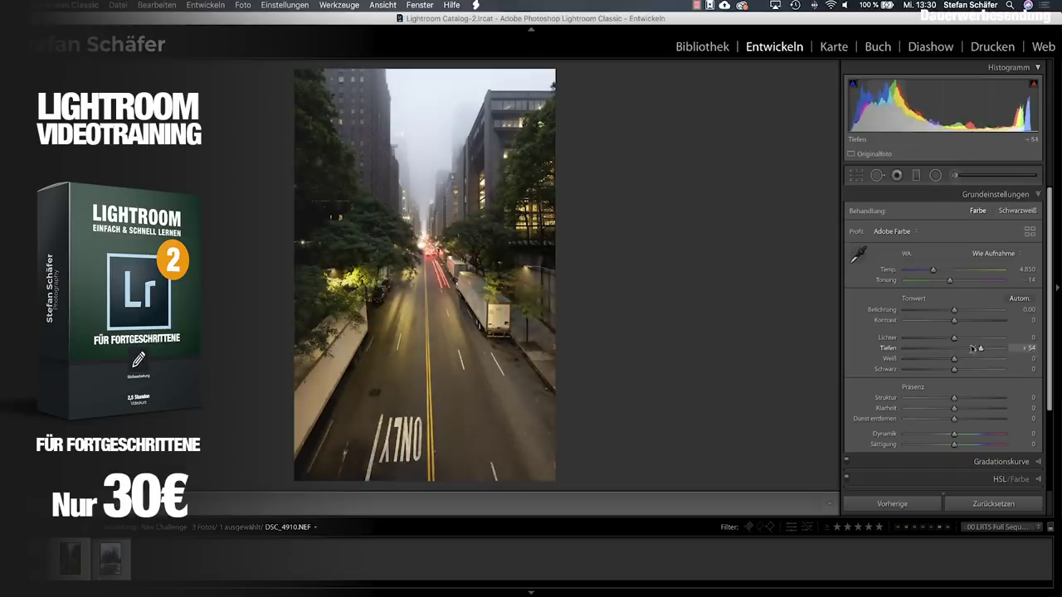
left_click_drag(951, 339, 929, 340)
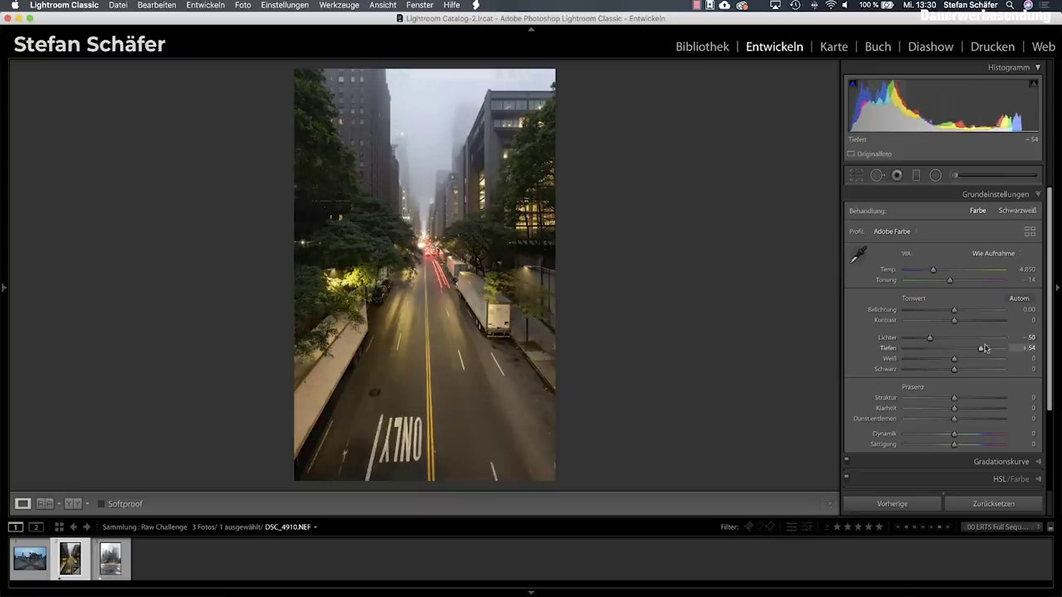
left_click_drag(979, 350, 949, 370)
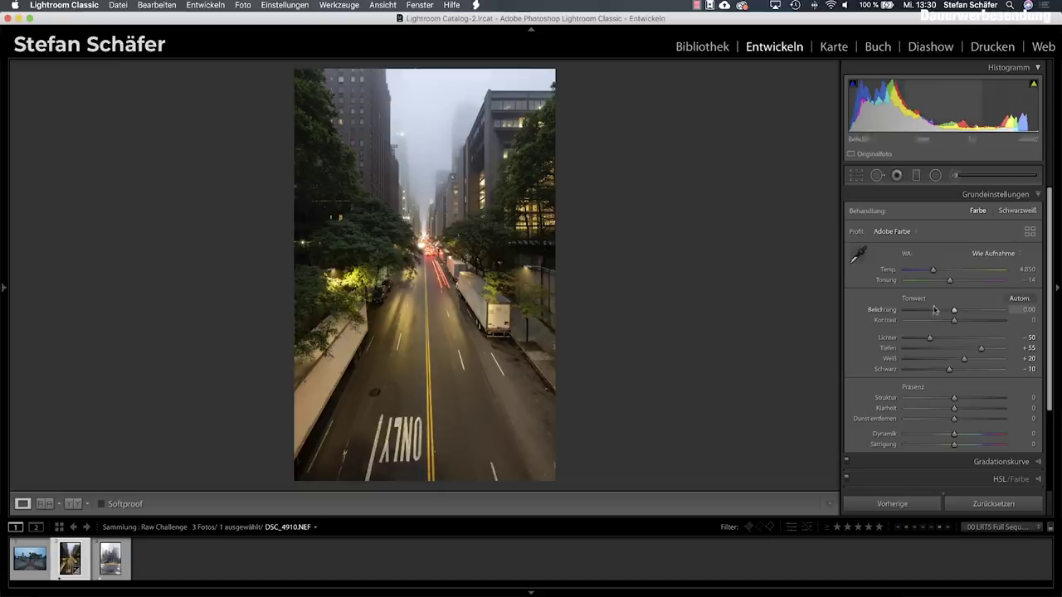
left_click_drag(954, 320, 983, 323)
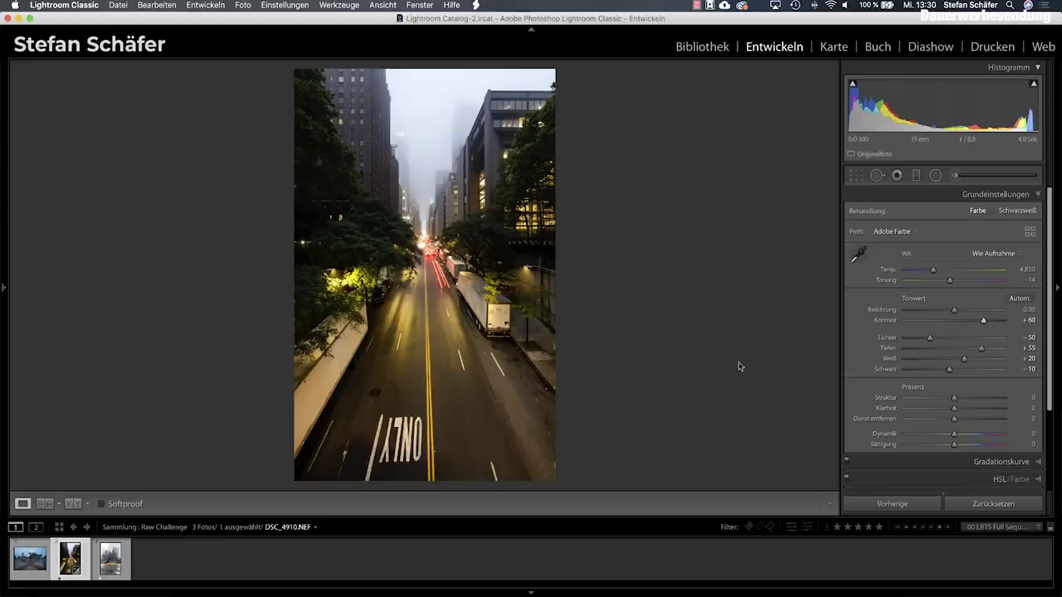
scroll(898, 391, "down", 1)
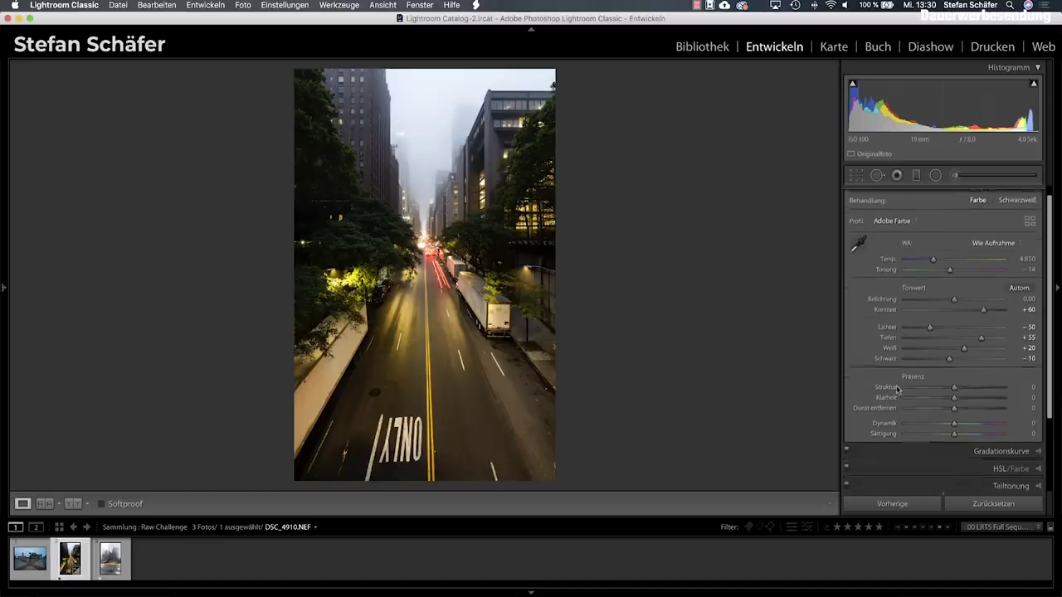
- Shape an S-shaped RGB tone curve with a slightly raised, faded black point
left_click(967, 450)
left_click_drag(886, 359, 886, 344)
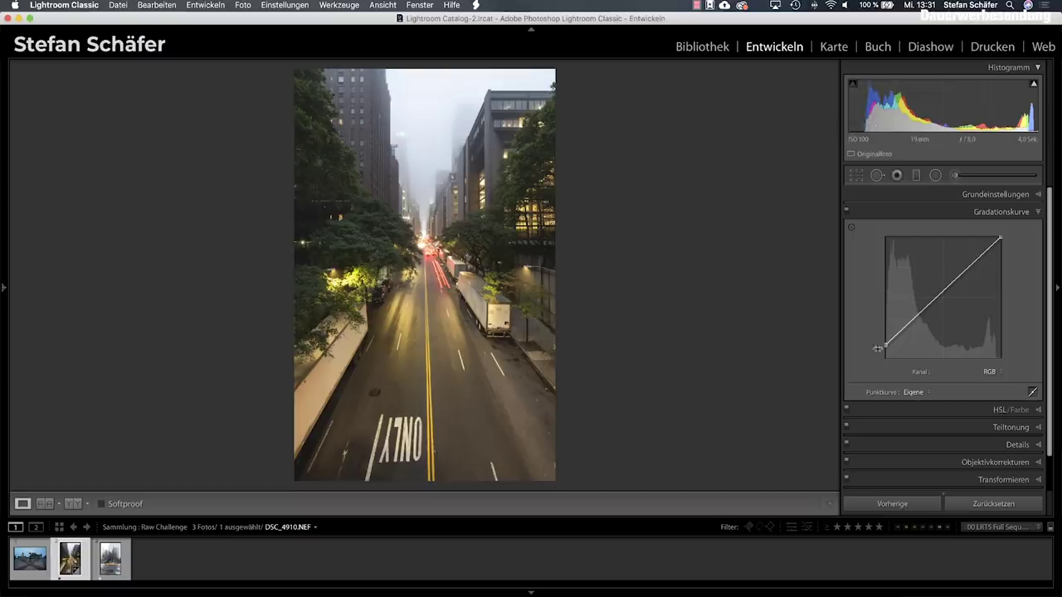
mouse_move(886, 346)
left_mouse_down()
mouse_move(885, 369)
mouse_move(886, 345)
mouse_move(913, 334)
left_mouse_up()
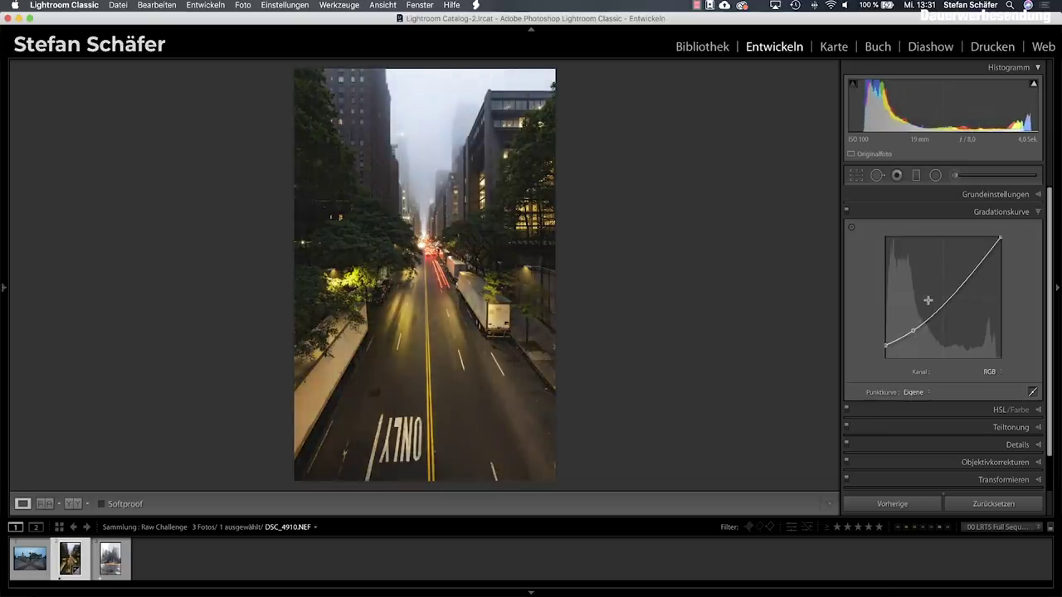
left_click_drag(965, 280, 965, 272)
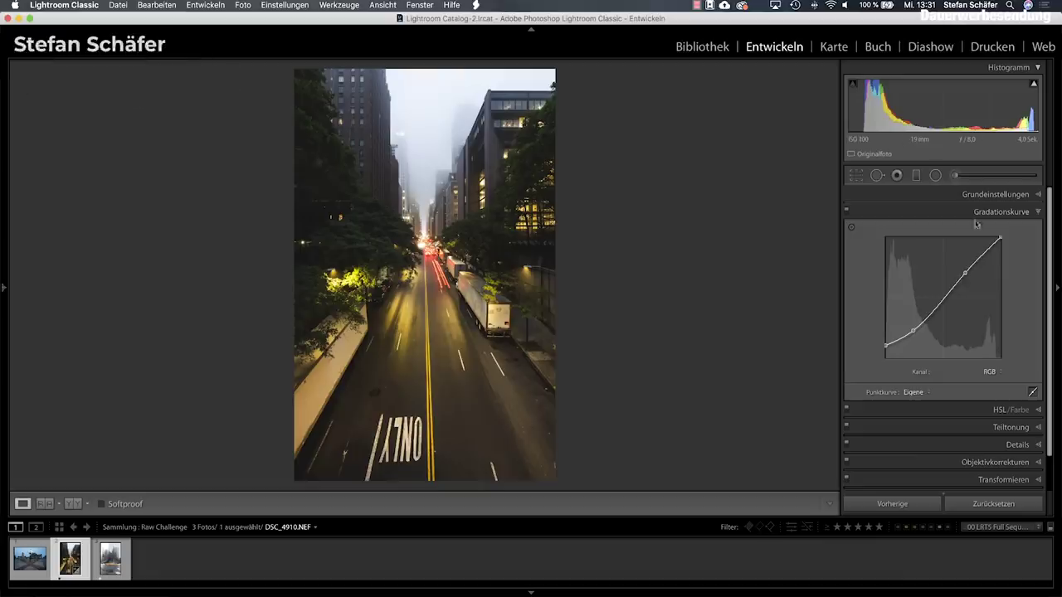
left_click(992, 195)
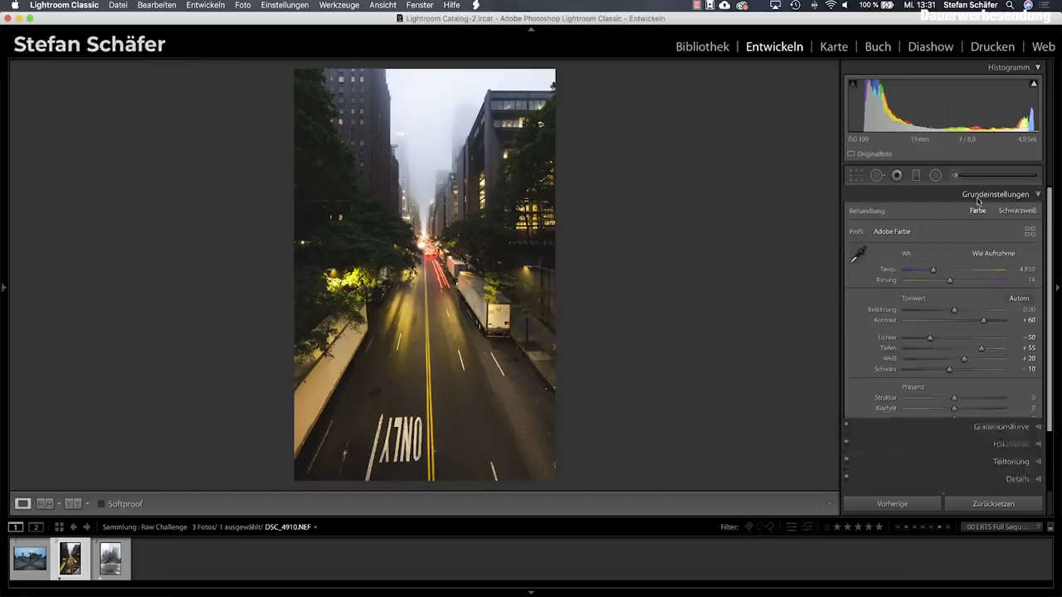
- Set white balance to Auto, cool temperature to about 4,234, and raise vibrance and saturation to +6
left_click(982, 256)
left_click(979, 260)
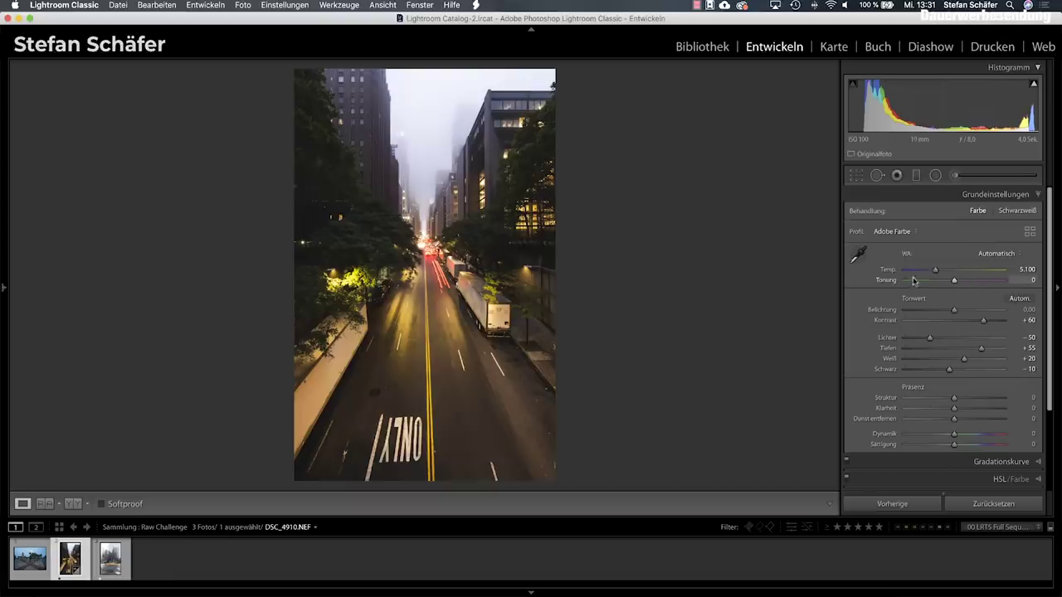
left_click_drag(935, 271, 927, 271)
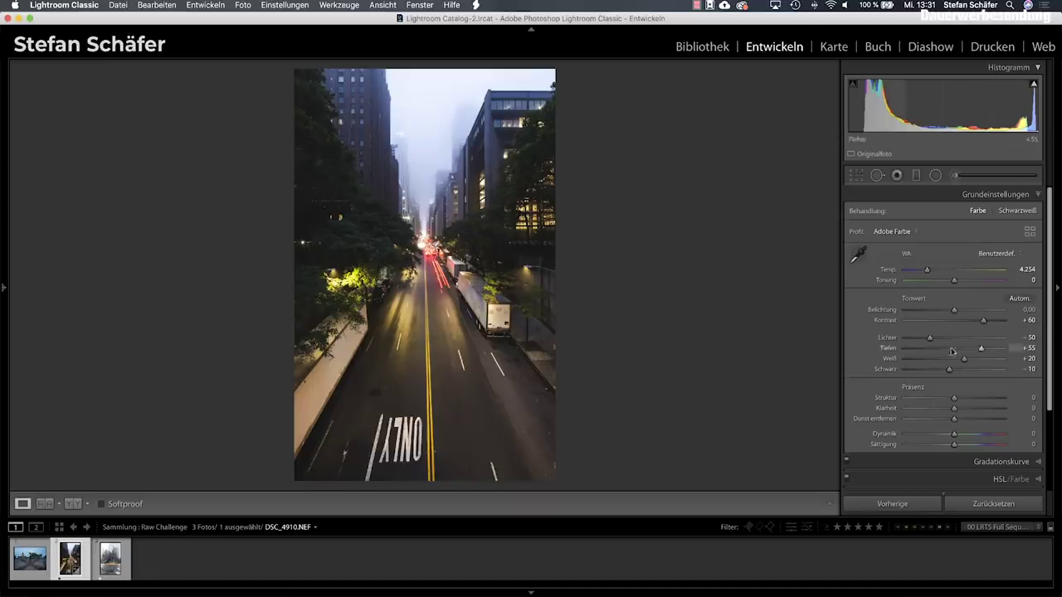
left_click_drag(955, 434, 958, 450)
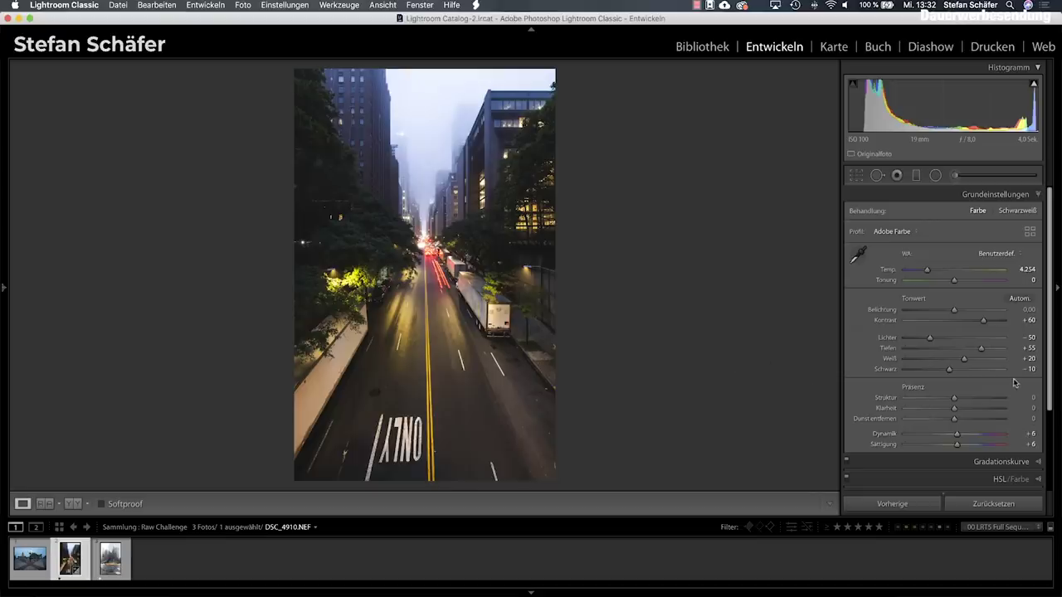
- Calibrate red primary to hue +25, saturation −20 and blue primary to hue −25, saturation −20
scroll(1013, 382, "down", 4)
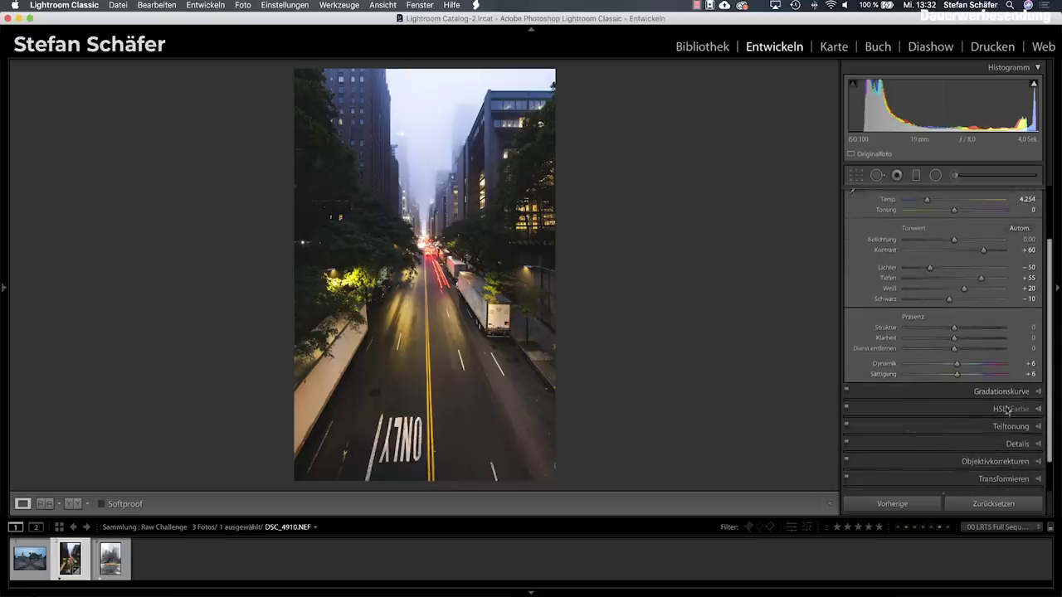
scroll(994, 424, "down", 2)
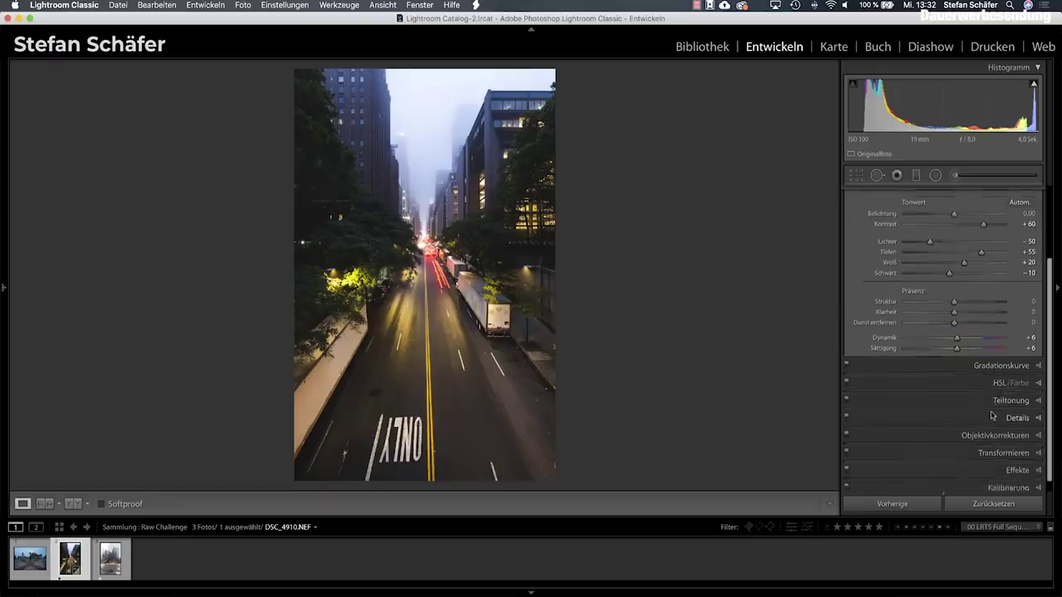
left_click(993, 478)
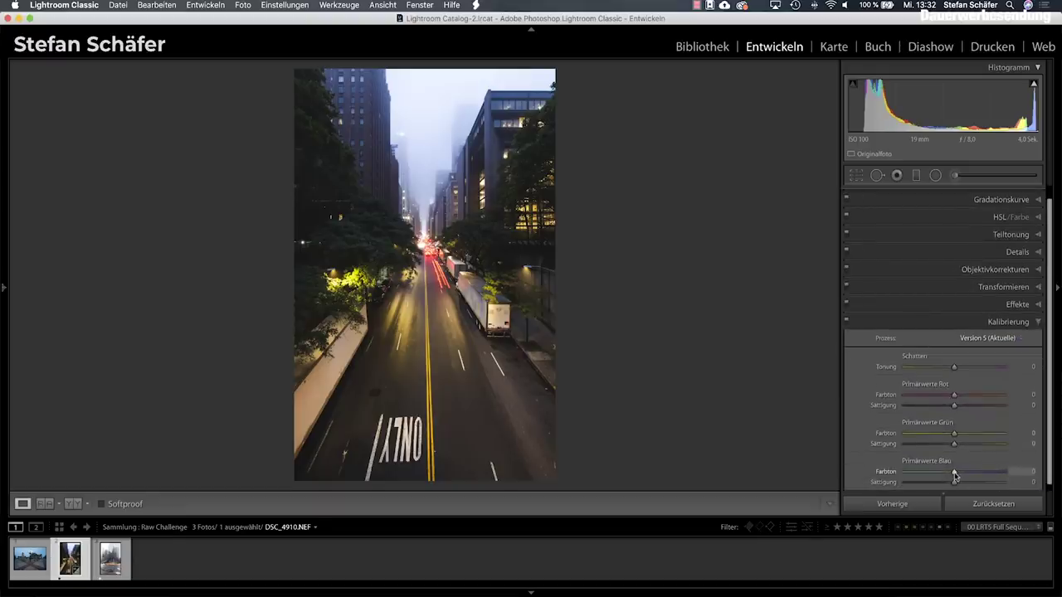
left_click_drag(952, 475, 945, 477)
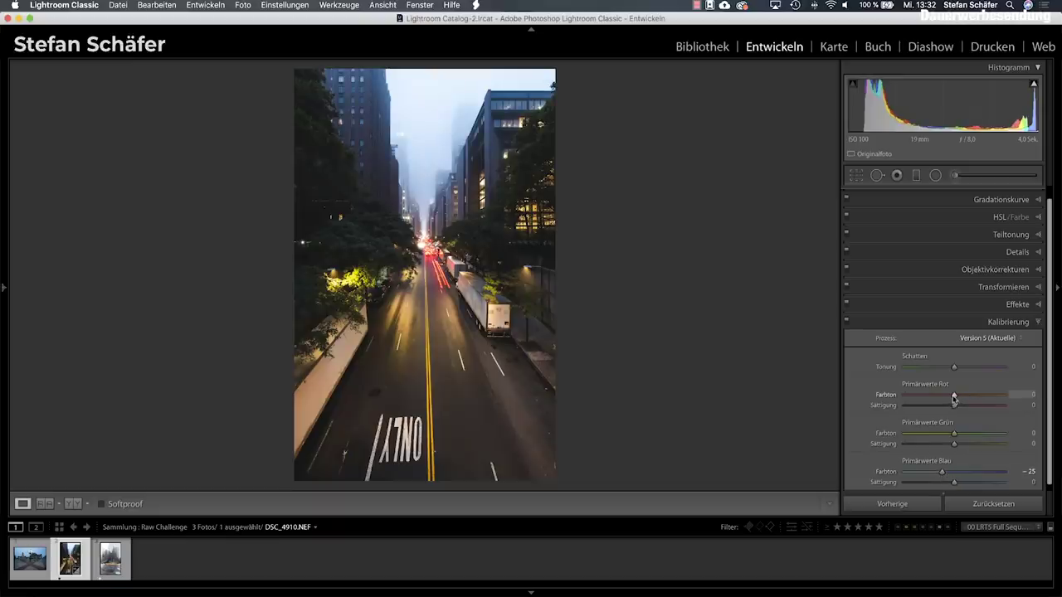
left_click_drag(955, 399, 964, 398)
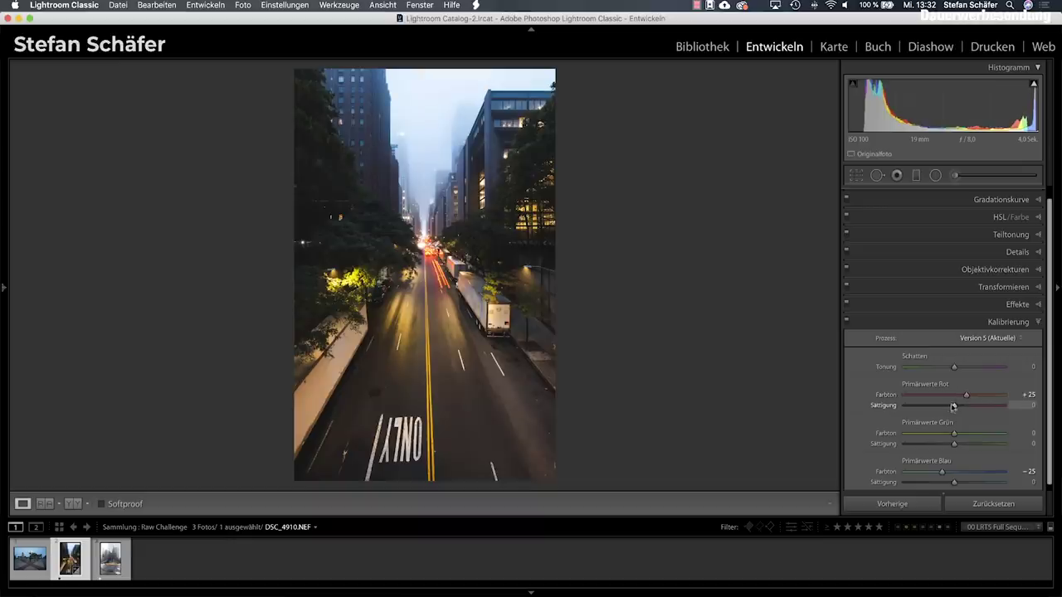
left_click_drag(953, 408, 948, 408)
left_click_drag(954, 482, 941, 483)
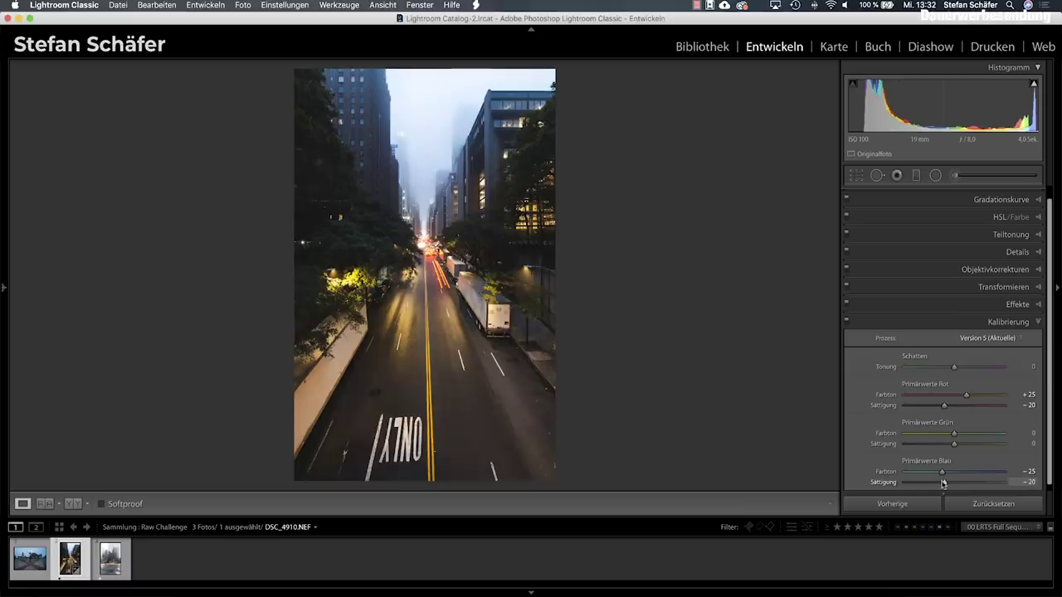
- Shift the HSL hue of reds to +100 and yellows to −100
left_click(999, 217)
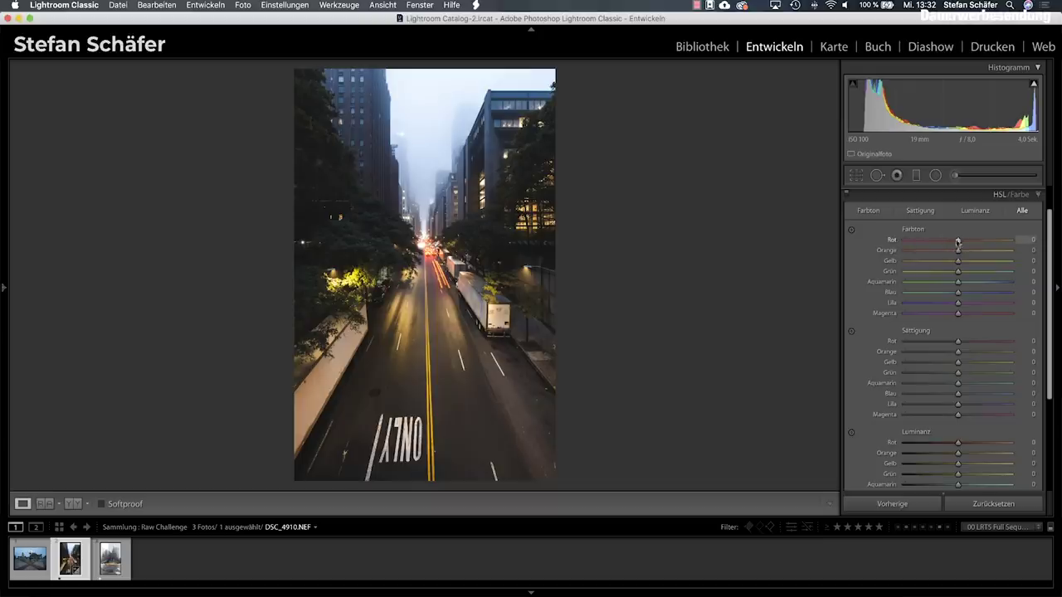
left_click_drag(959, 241, 1018, 241)
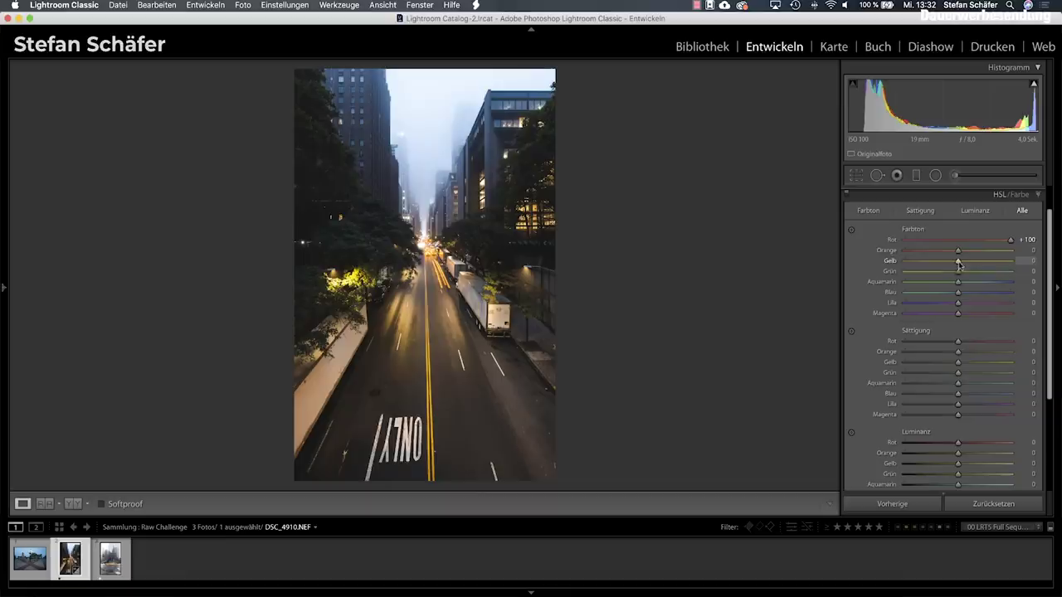
left_click_drag(958, 262, 890, 264)
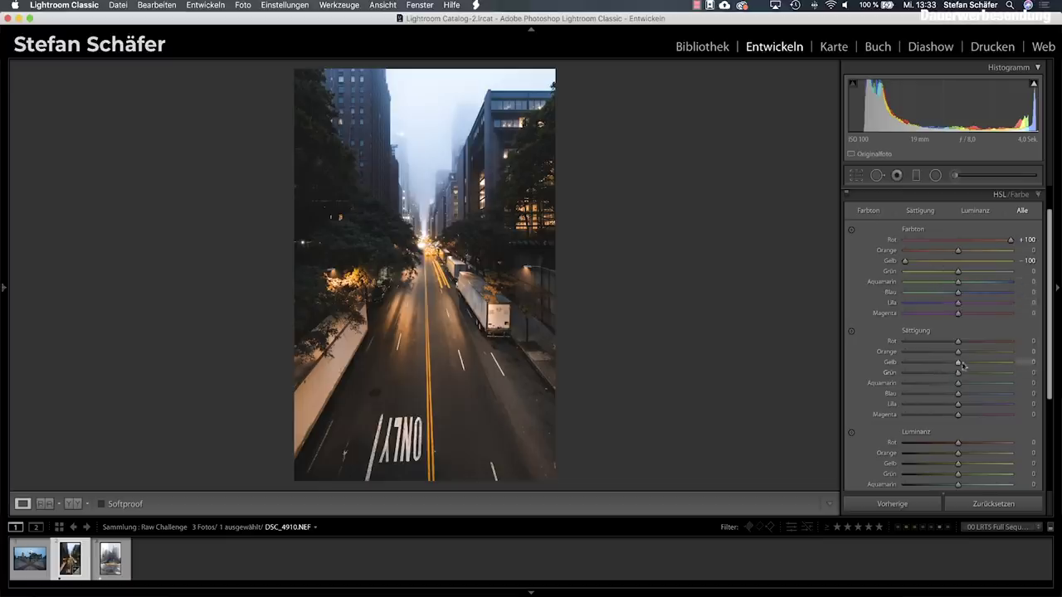
- Cut saturation: green −90, aqua −73, blue −53, purple −75, magenta −78, red −34, yellow −22
mouse_move(958, 418)
left_mouse_down()
mouse_move(919, 417)
mouse_move(918, 406)
left_mouse_up()
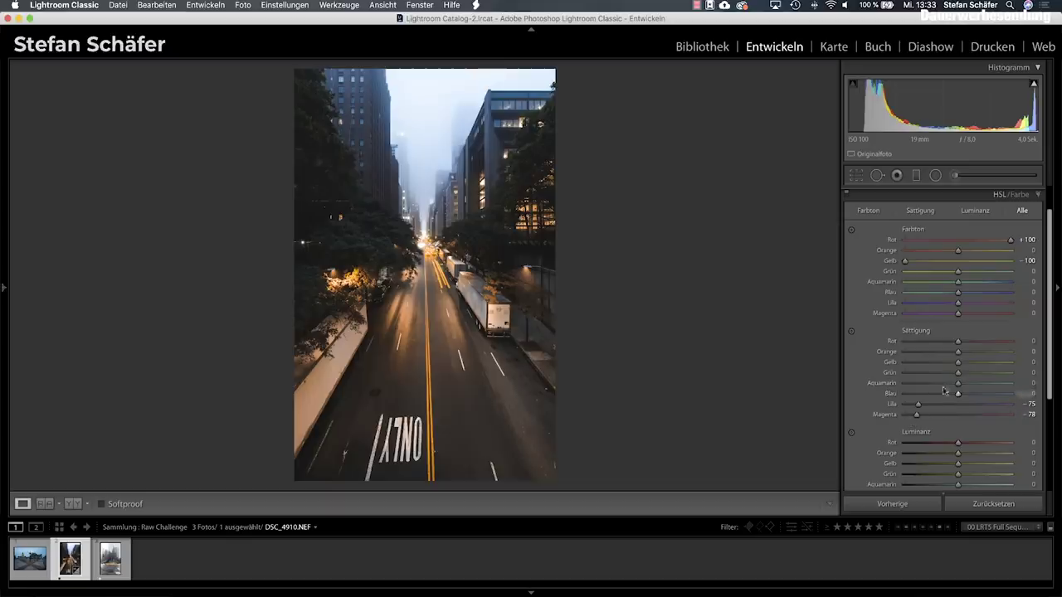
left_click_drag(958, 375, 910, 375)
left_click_drag(958, 341, 940, 342)
mouse_move(958, 364)
left_mouse_down()
mouse_move(942, 364)
mouse_move(949, 395)
mouse_move(913, 385)
left_mouse_up()
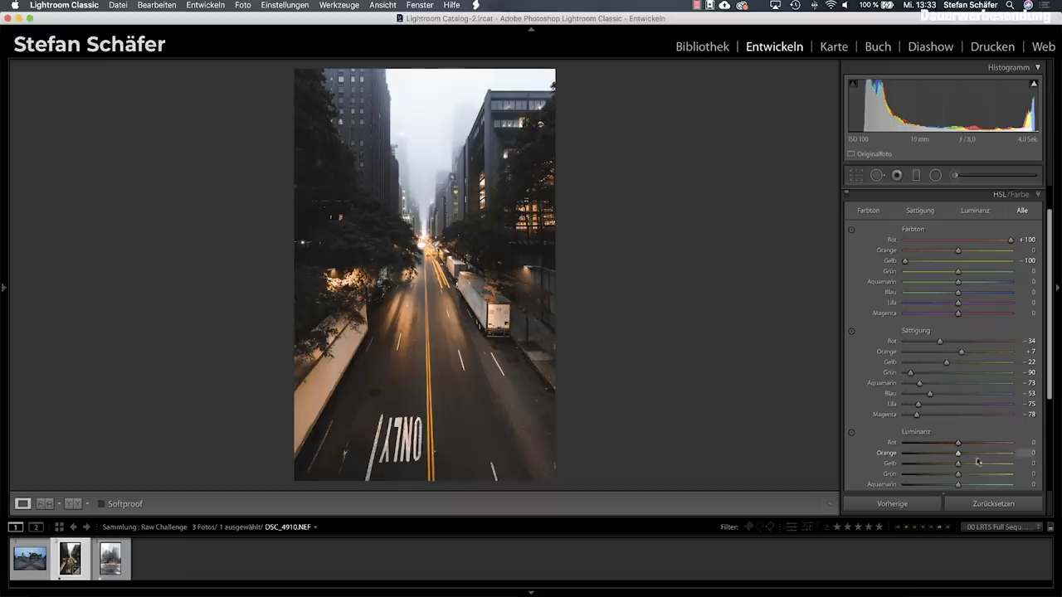
- Set HSL luminance to red −22, aqua −23, blue −40, purple −20, magenta −35
scroll(960, 448, "down", 5)
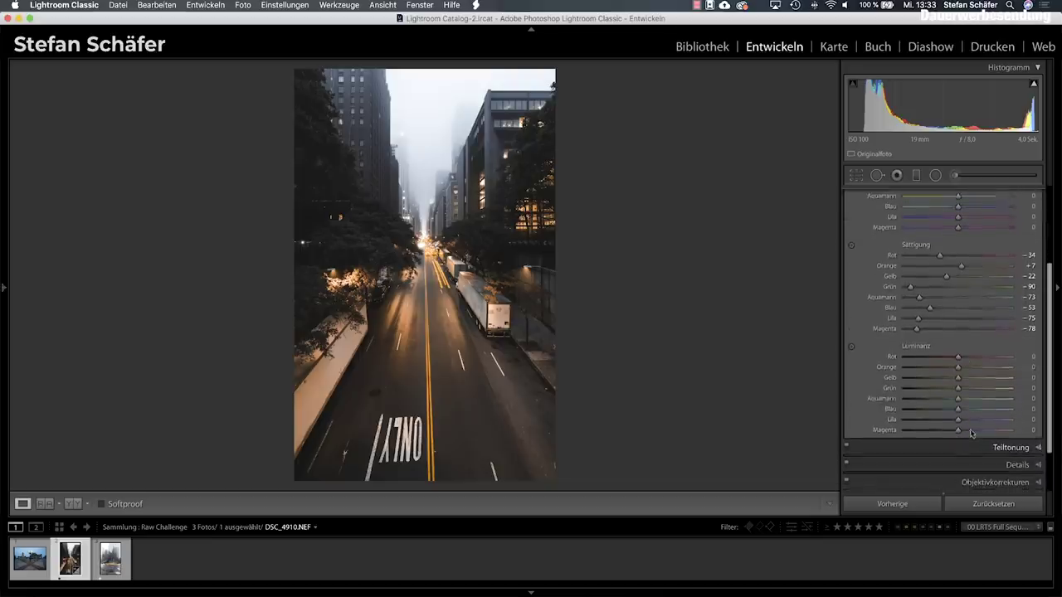
mouse_move(958, 367)
left_mouse_down()
mouse_move(963, 378)
mouse_move(935, 410)
mouse_move(953, 389)
left_mouse_up()
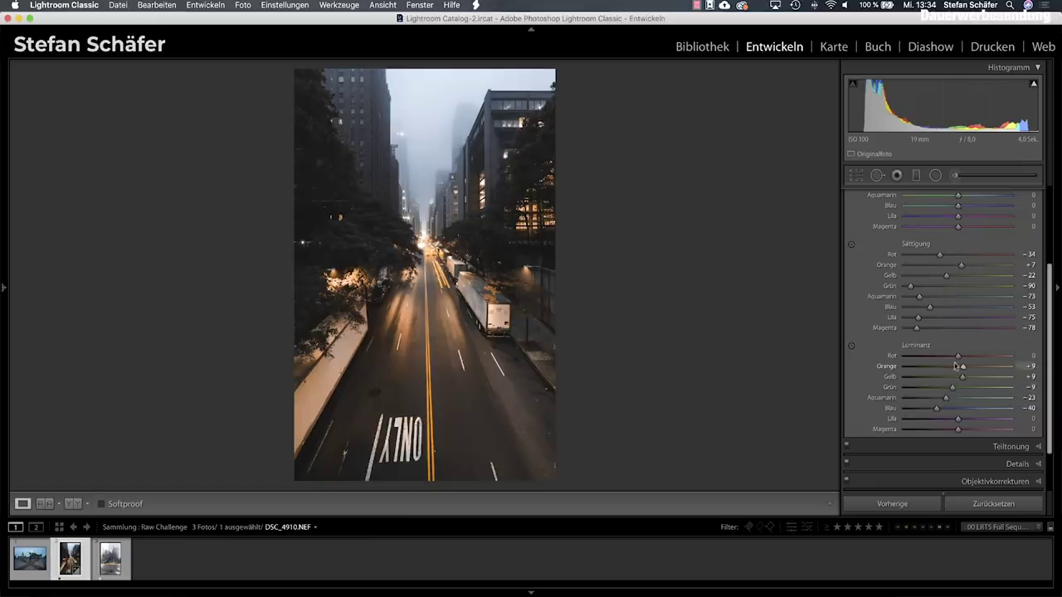
left_click_drag(957, 356, 945, 357)
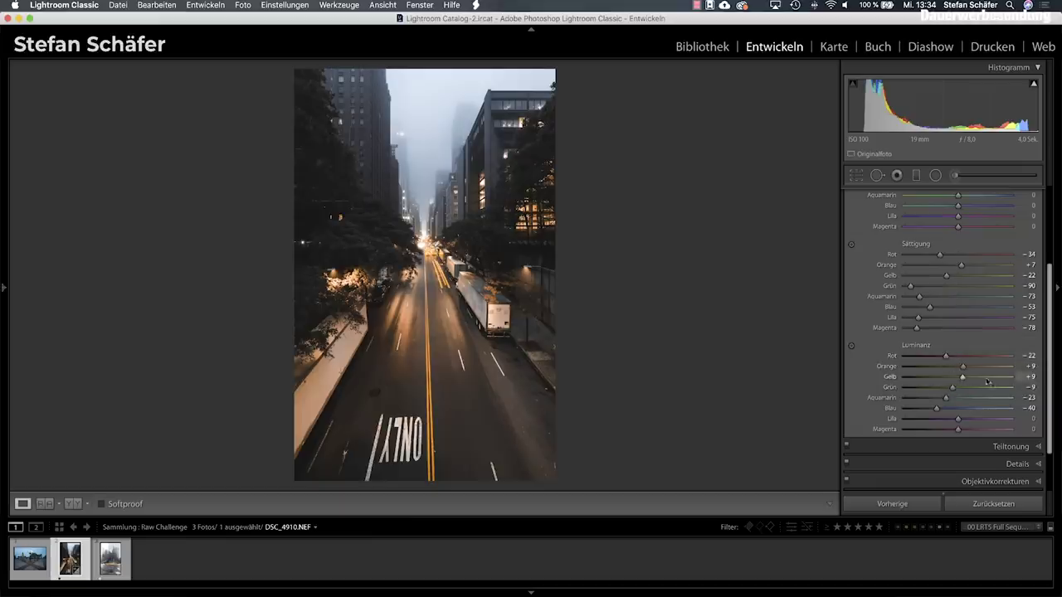
left_click_drag(942, 430, 949, 422)
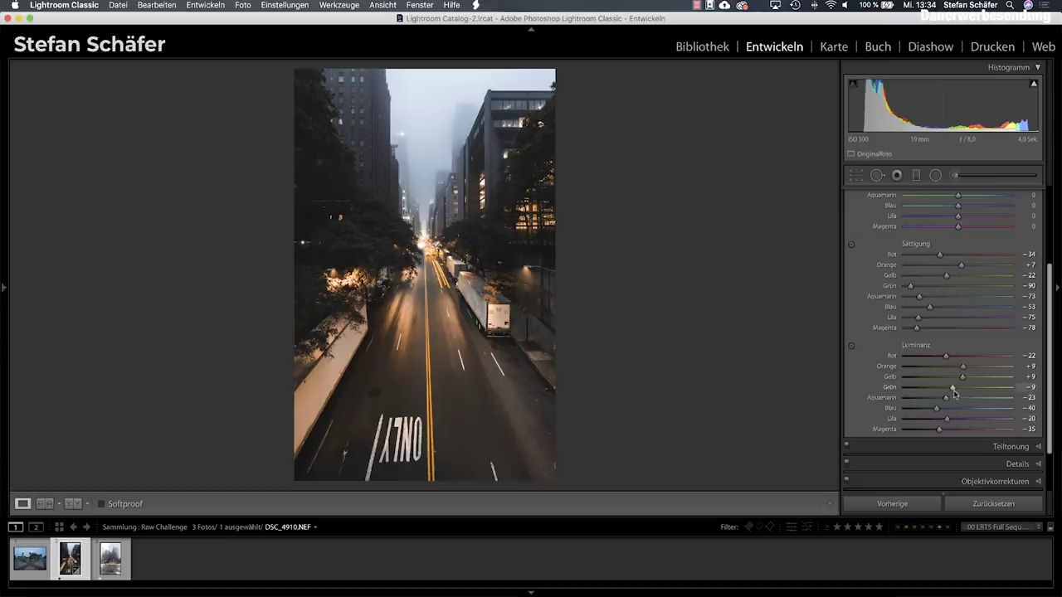
scroll(954, 395, "up", 2)
scroll(954, 395, "up", 1)
scroll(954, 396, "down", 1)
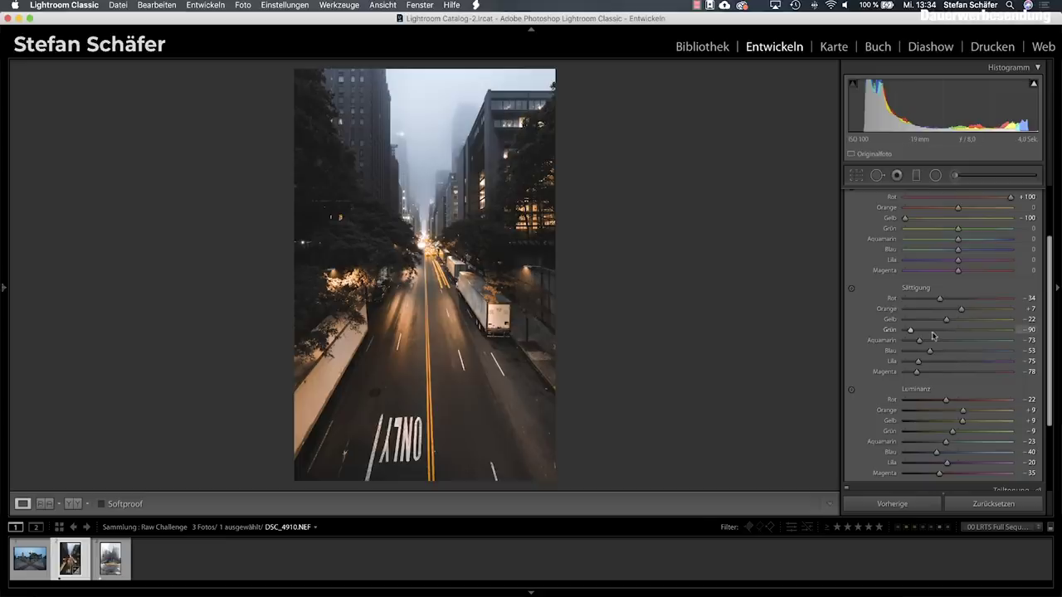
scroll(901, 338, "down", 3)
scroll(987, 438, "down", 2)
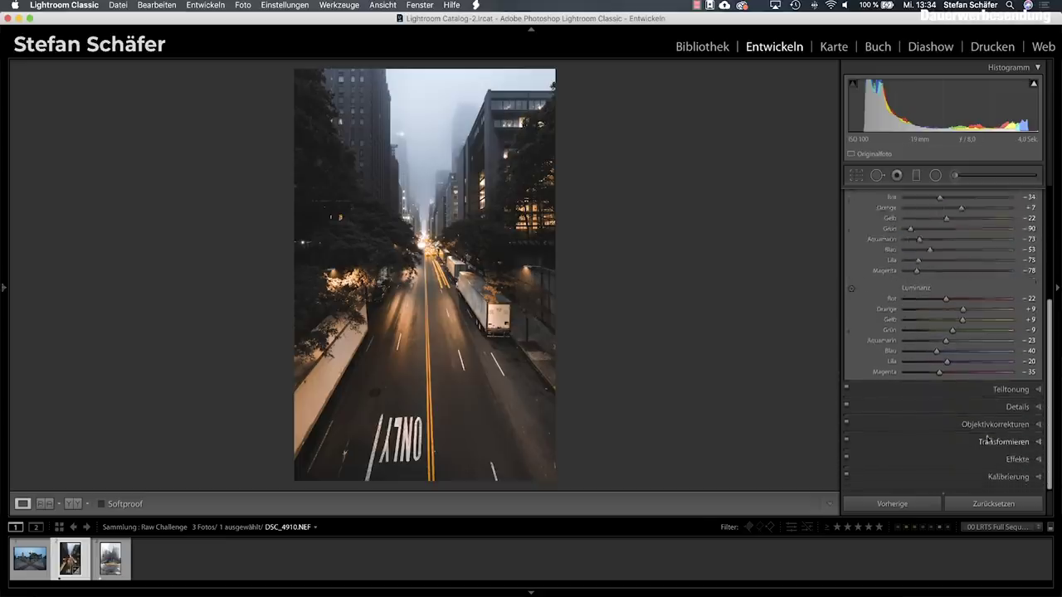
- Split-tone shadows at hue 210, saturation 25 and highlights at hue 205, saturation 10
left_click(1012, 391)
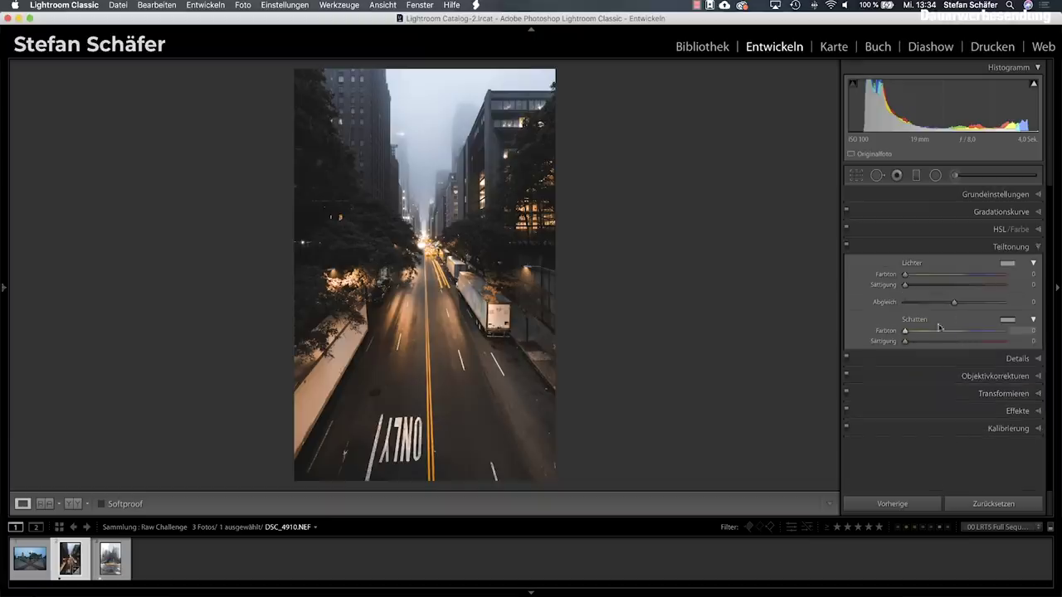
left_click_drag(905, 332, 910, 334)
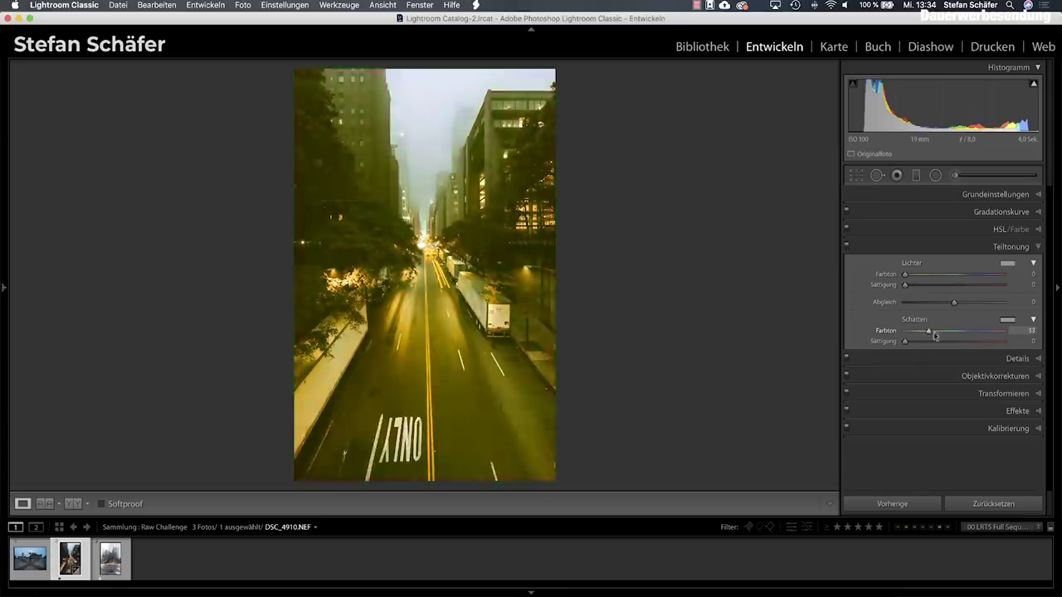
left_click_drag(910, 334, 957, 336)
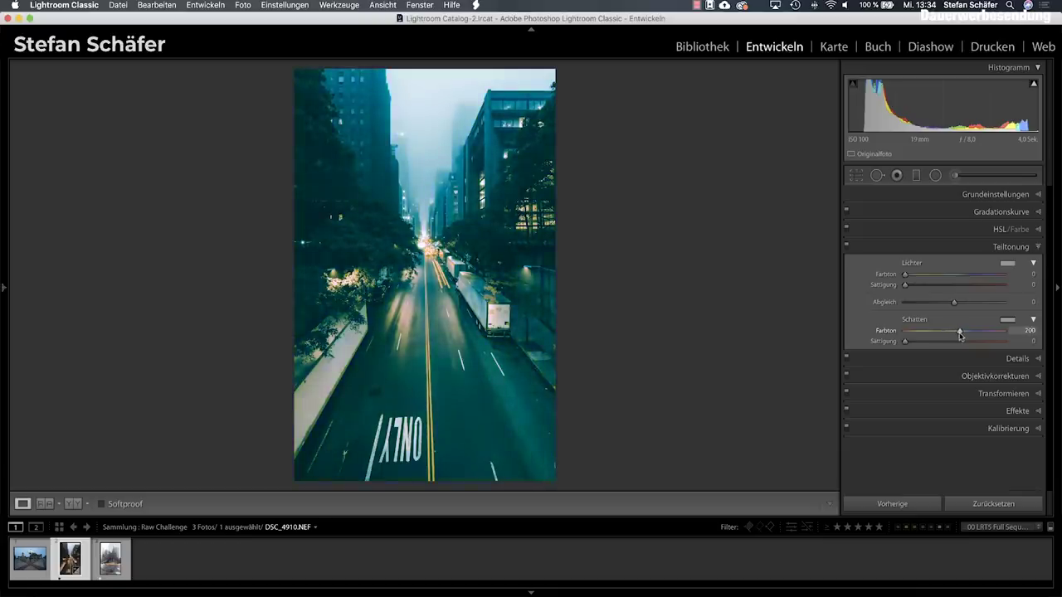
left_click_drag(962, 335, 963, 335)
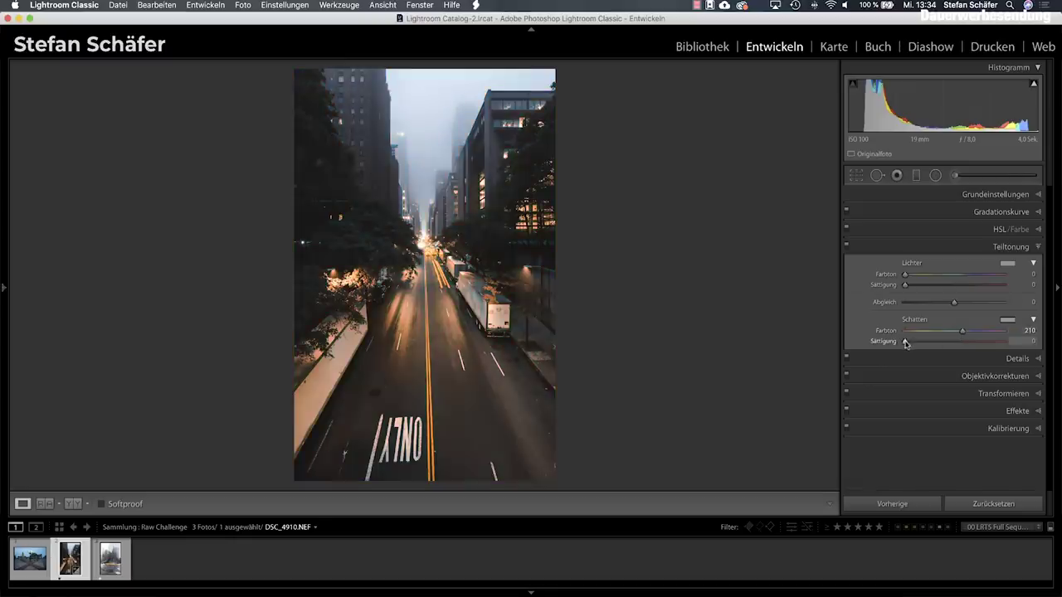
left_click_drag(905, 342, 929, 343)
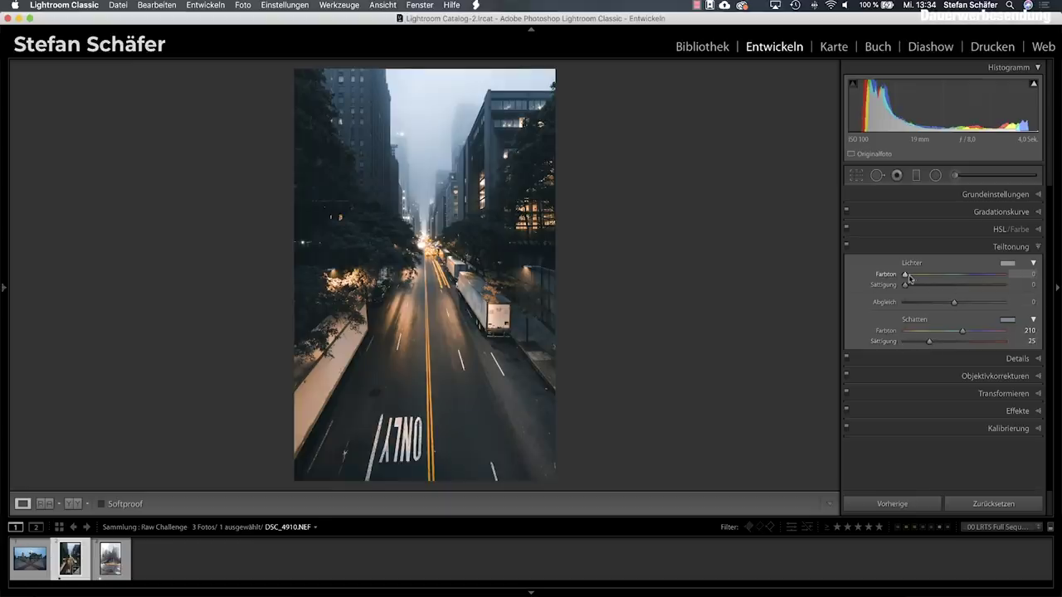
left_click_drag(905, 275, 962, 280)
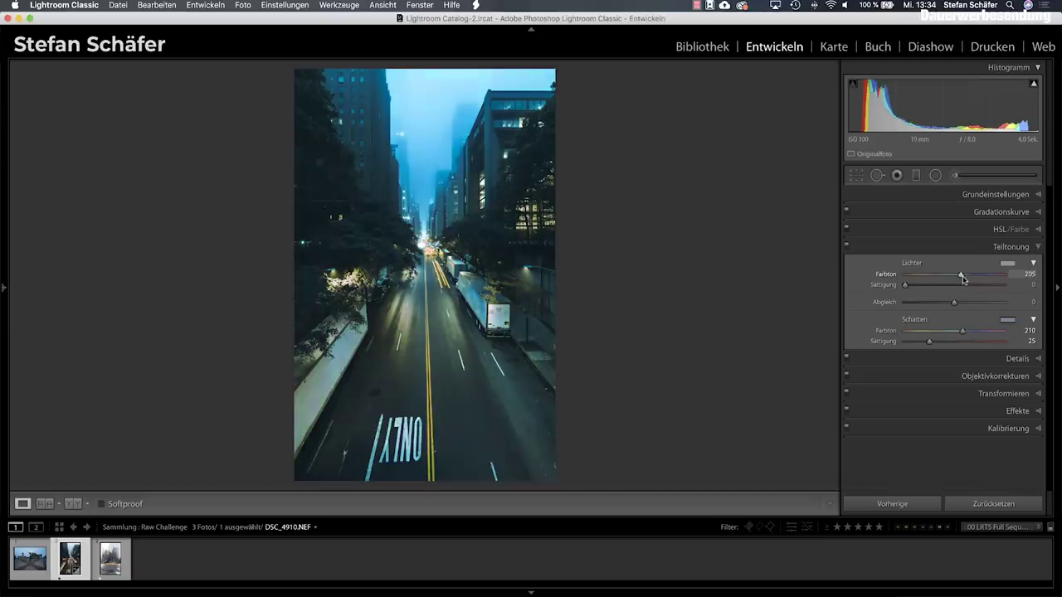
left_click_drag(904, 285, 915, 287)
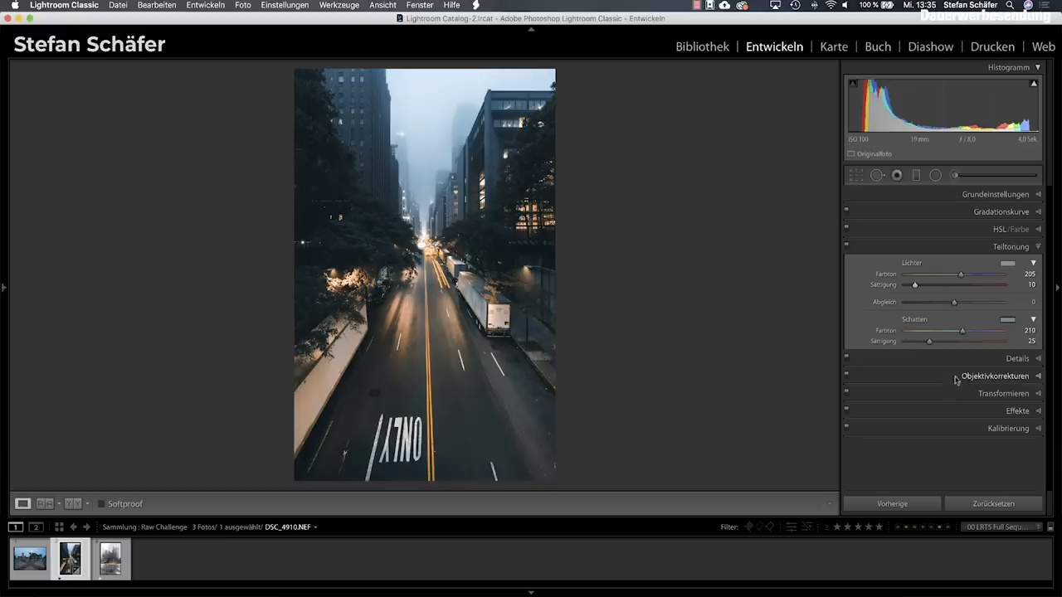
- Sharpen the street photo with amount 80 and masking 40
left_click(1005, 360)
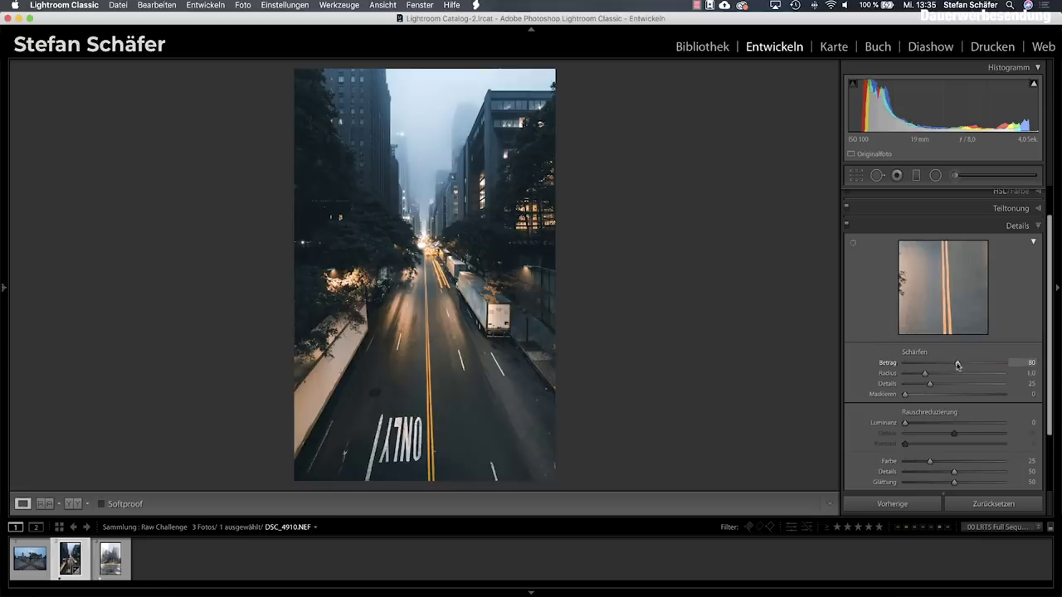
left_click_drag(905, 395, 946, 397)
scroll(950, 375, "down", 3)
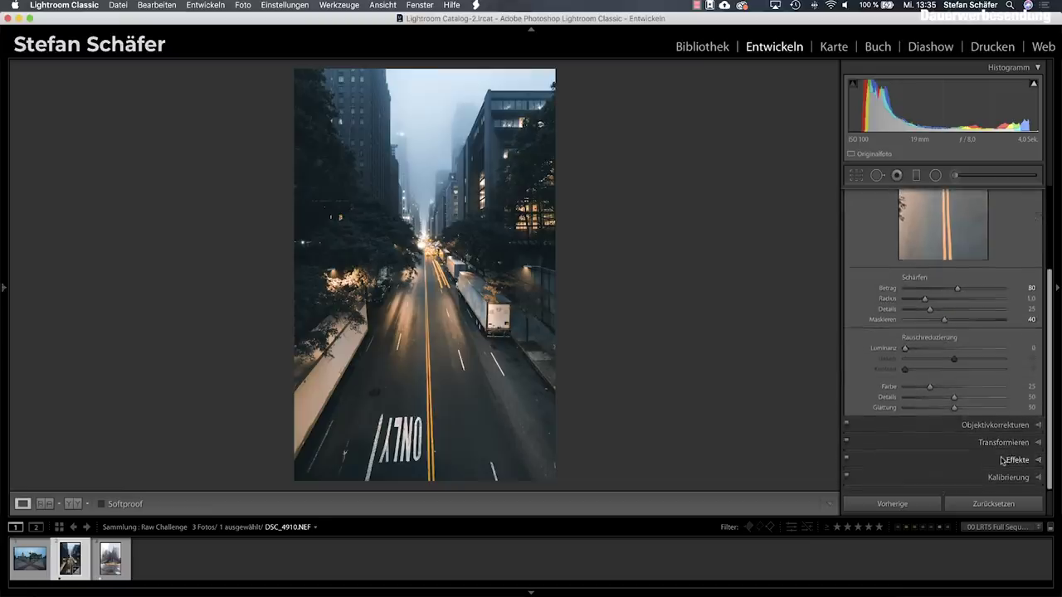
- Add a −25 post-crop vignette and compare it against the unedited original
left_click(1002, 459)
left_click_drag(954, 354, 943, 357)
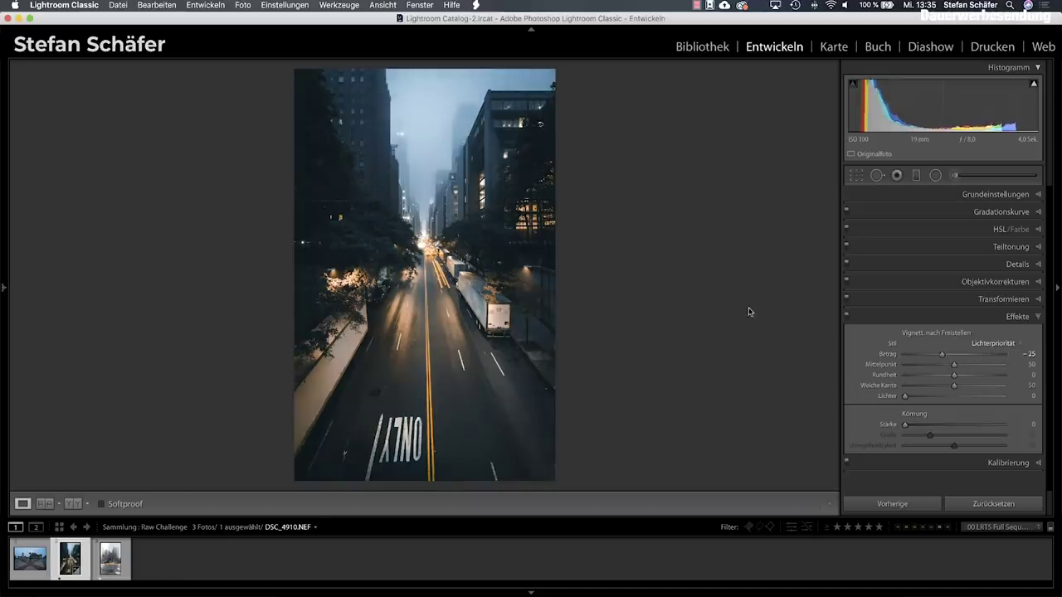
key("backslash")
key("backslash")
key("backslash")
key("backslash")
key("backslash")
key("backslash")
key("backslash")
key("backslash")
key("backslash")
key("backslash")
key("backslash")
key("backslash")
key("backslash")
key("backslash")
key("shift")
key("backslash")
key("backslash")
key("backslash")
key("backslash")
key("backslash")
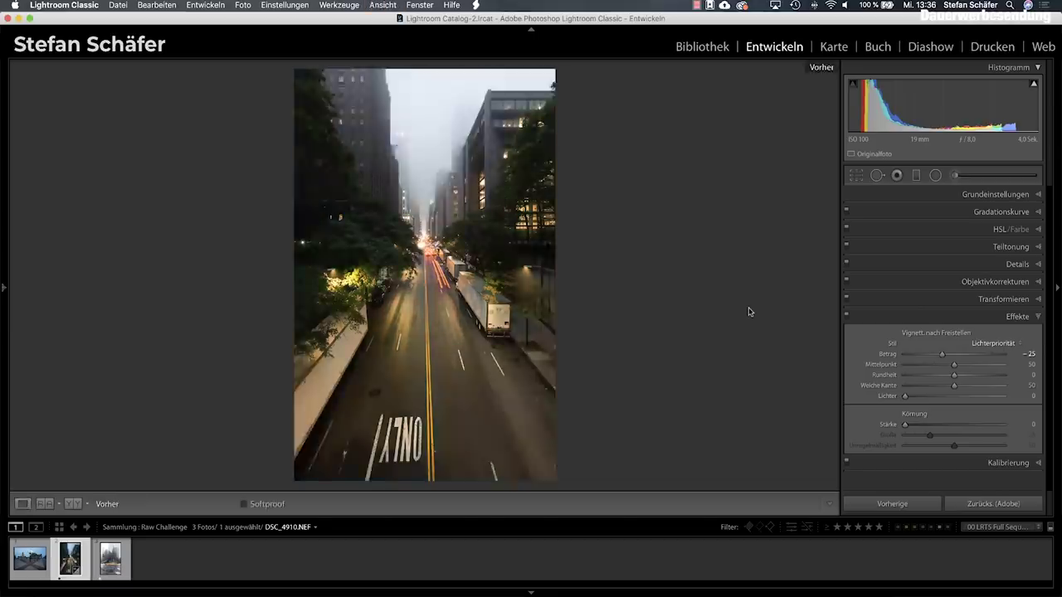
key("backslash")
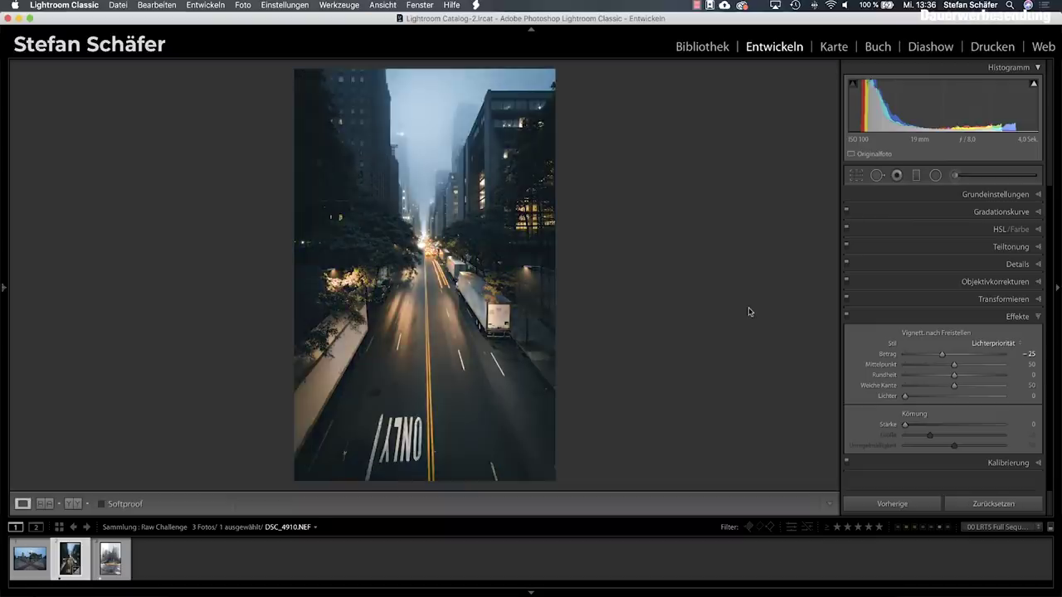
key("backslash")
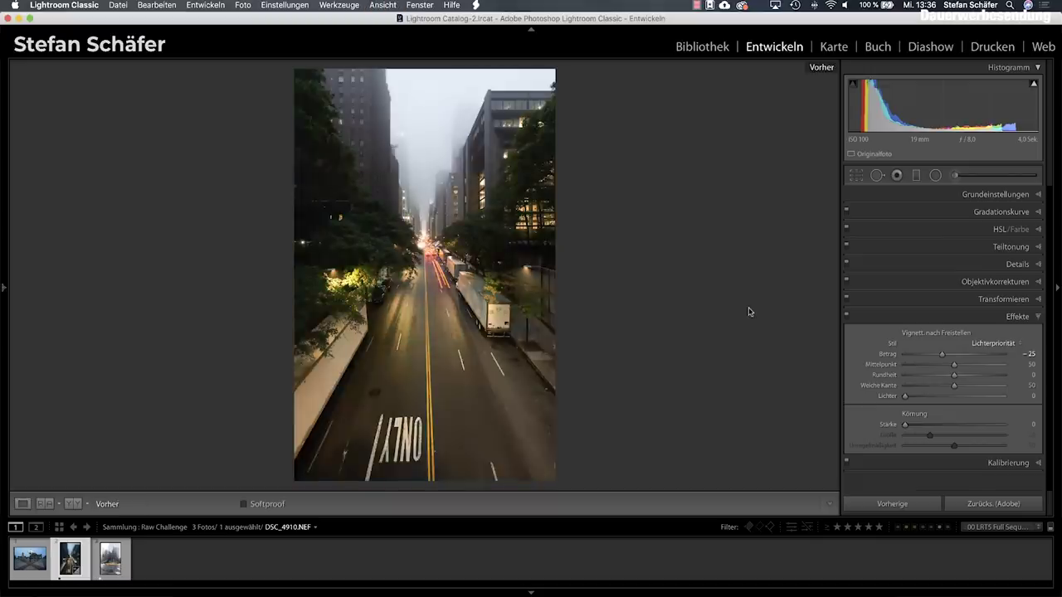
key("backslash")
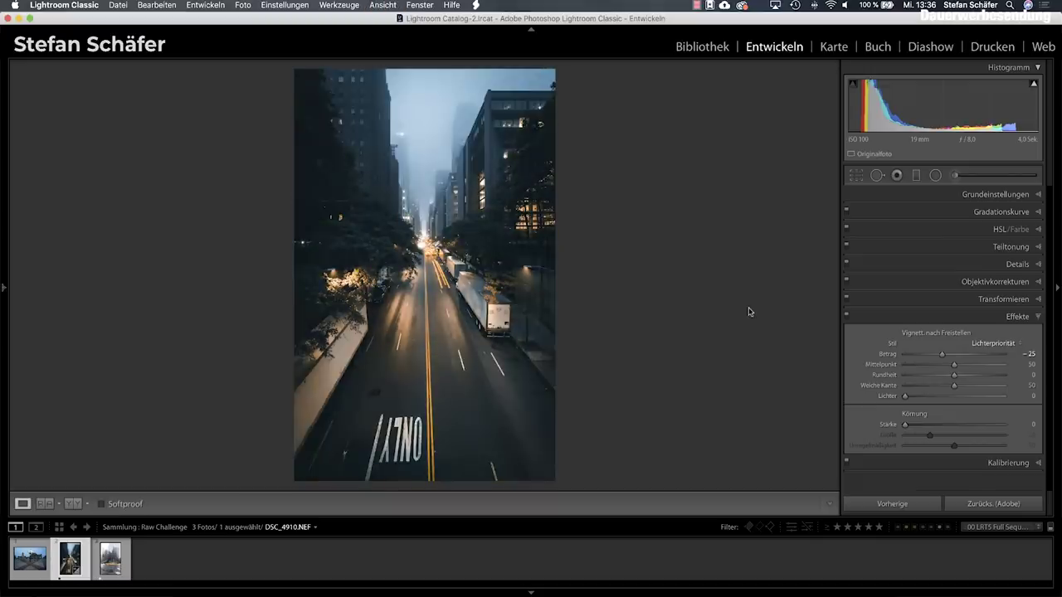
key("backslash")
key("backslash")
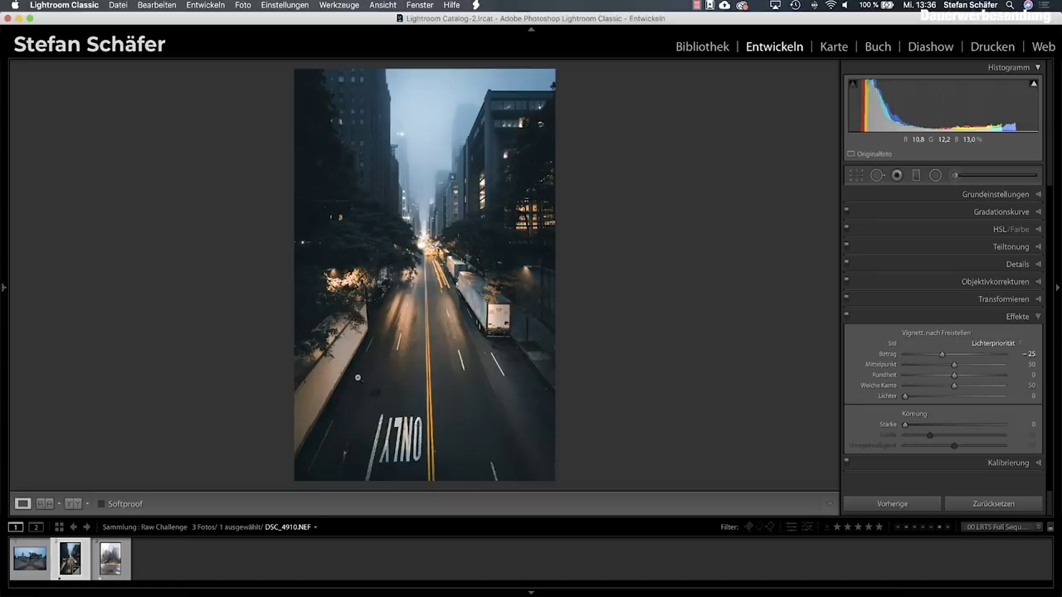
- Copy all develop settings from the street photo and paste them onto DSC_4927.NEF
key("ctrl+shift+c")
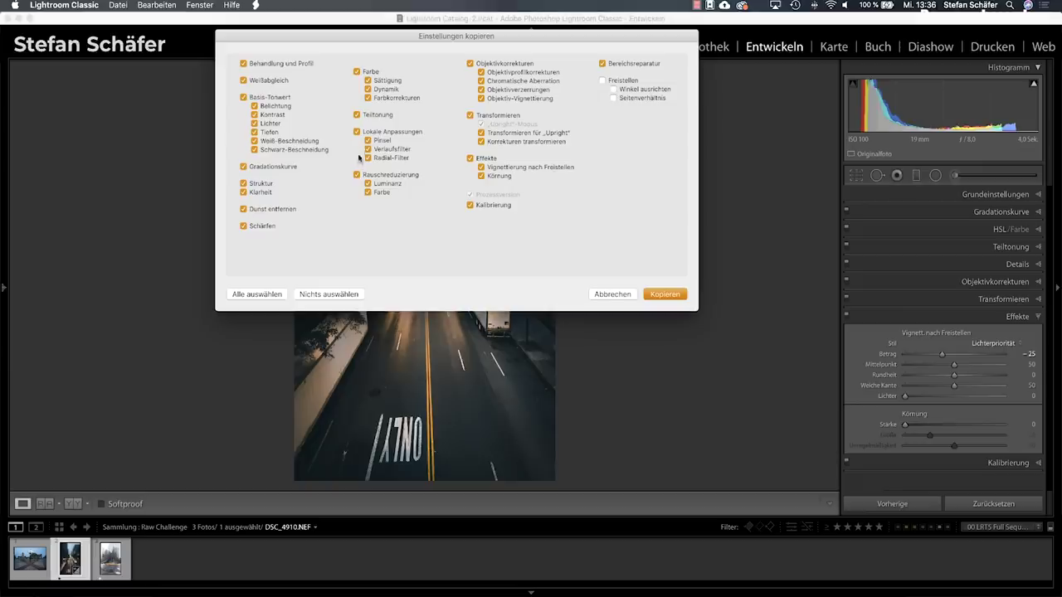
left_click(665, 296)
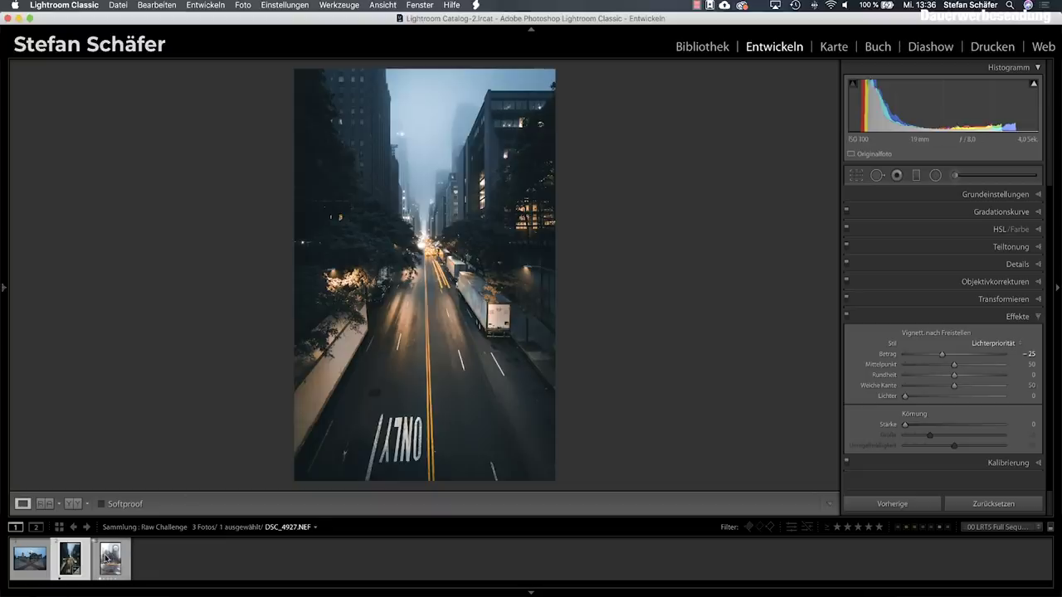
left_click(109, 556)
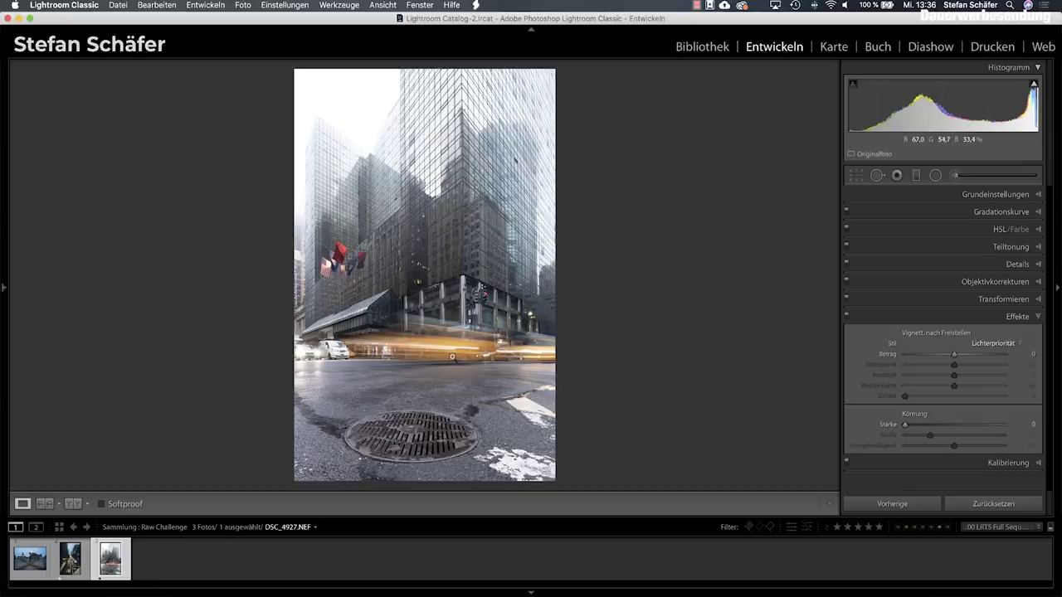
key("ctrl+z")
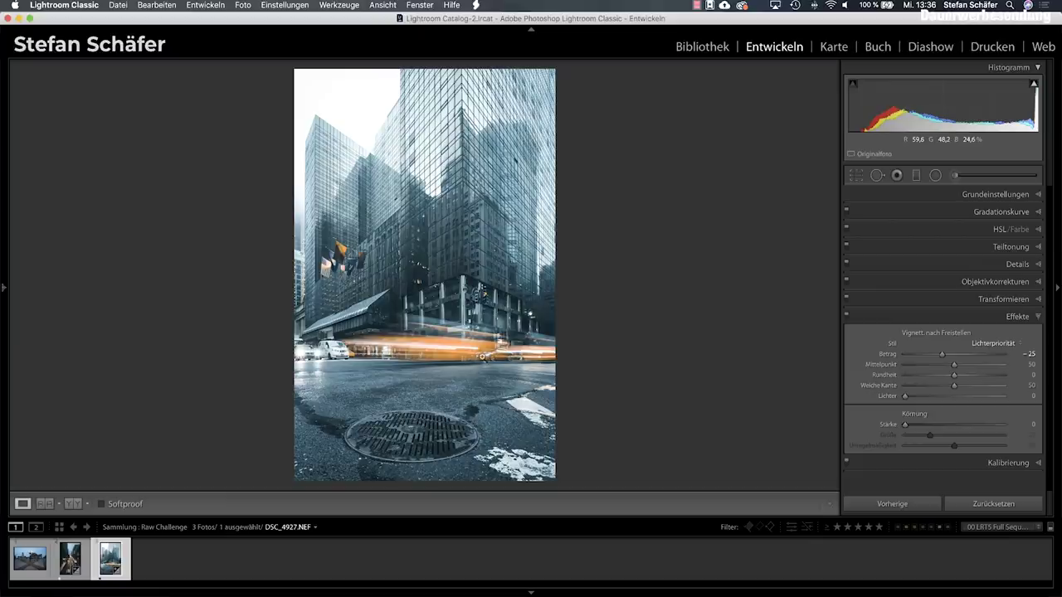
- Set DSC_4927.NEF to highlights −79, texture +25, clarity +35, dehaze +23, temperature 4,089
left_click(996, 194)
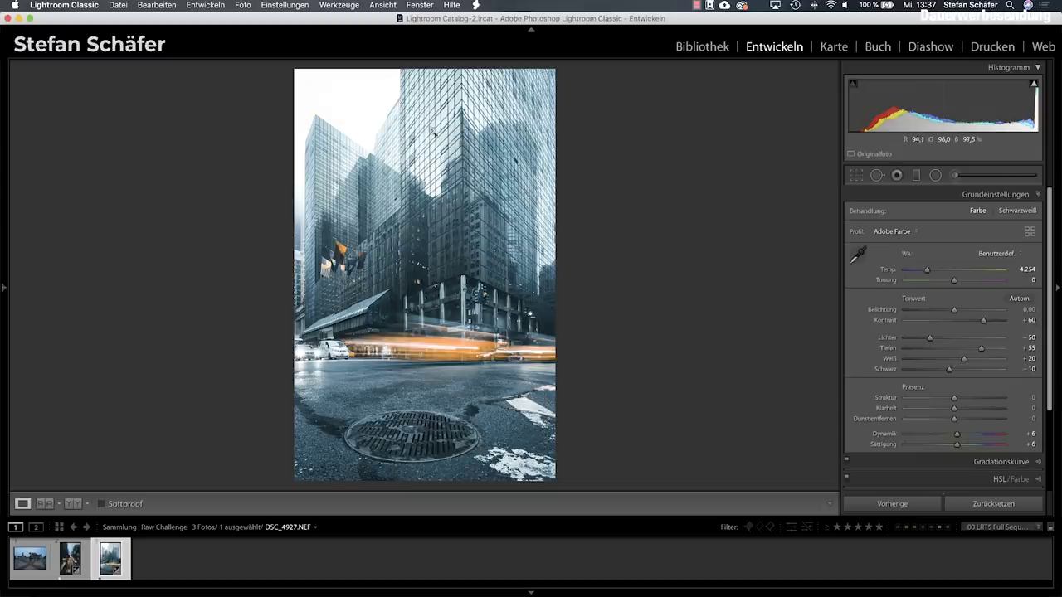
mouse_move(928, 337)
left_mouse_down()
mouse_move(915, 338)
mouse_move(949, 311)
left_mouse_up()
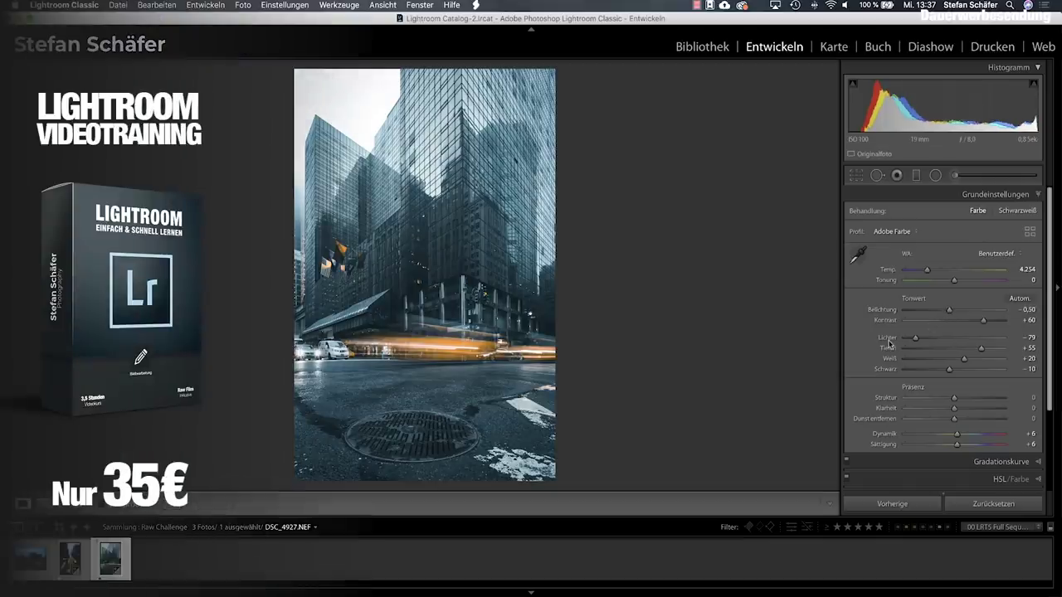
left_click_drag(968, 409, 975, 401)
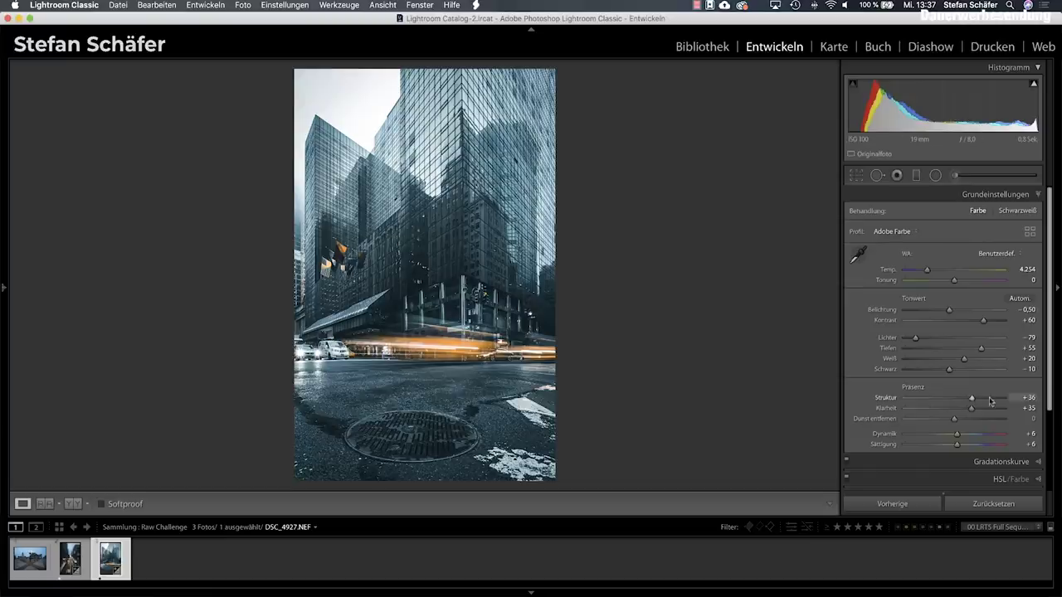
left_click_drag(971, 398, 982, 399)
left_click_drag(978, 398, 966, 399)
left_click_drag(954, 419, 967, 420)
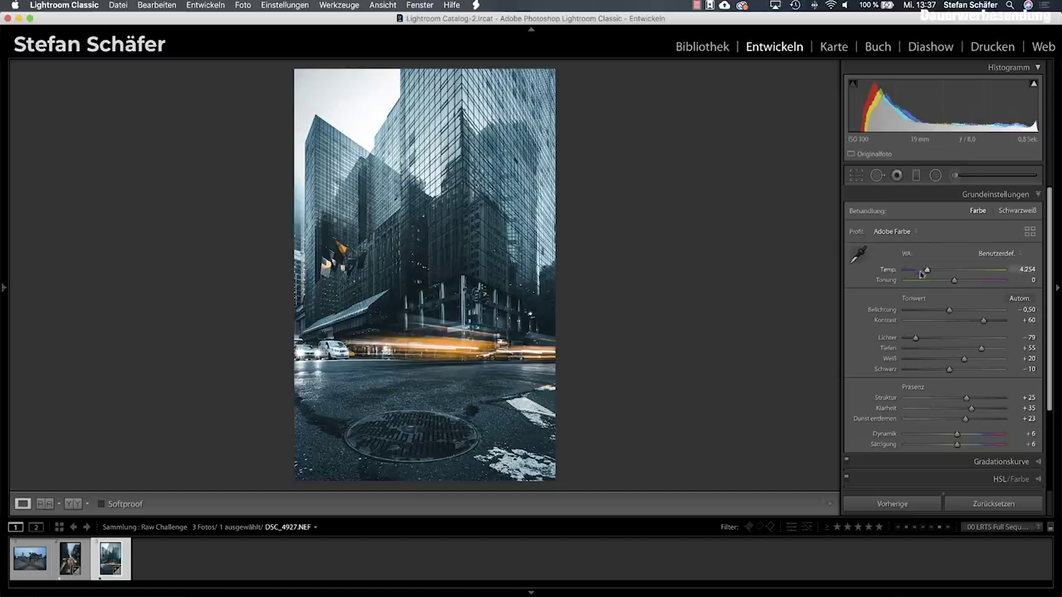
left_click_drag(927, 272, 926, 272)
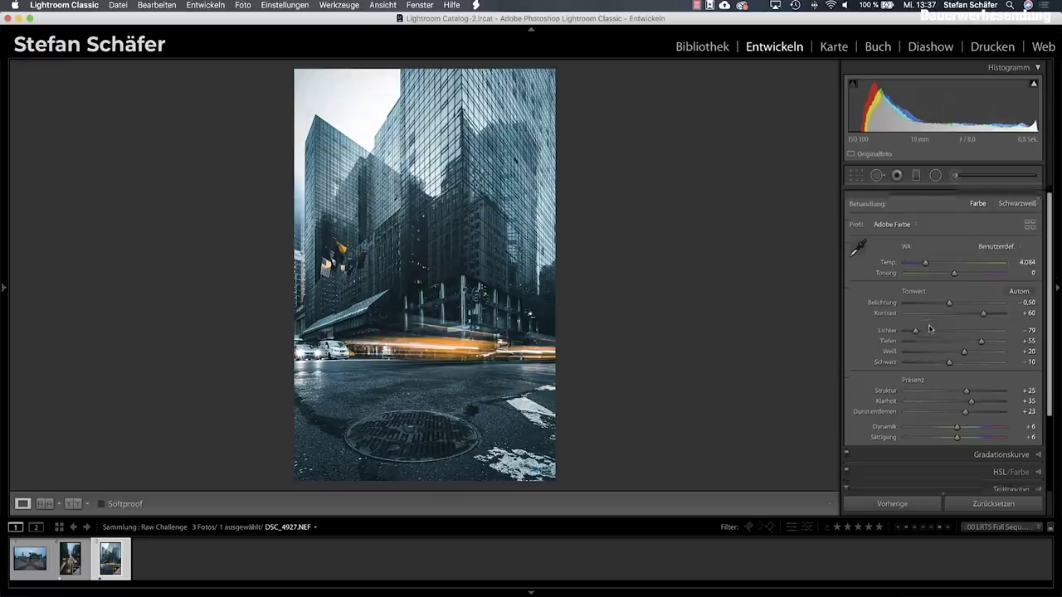
- Darken the glass towers photo's blue luminance to −66, then bring up the Berlin square photo
scroll(971, 398, "down", 5)
left_click(1000, 405)
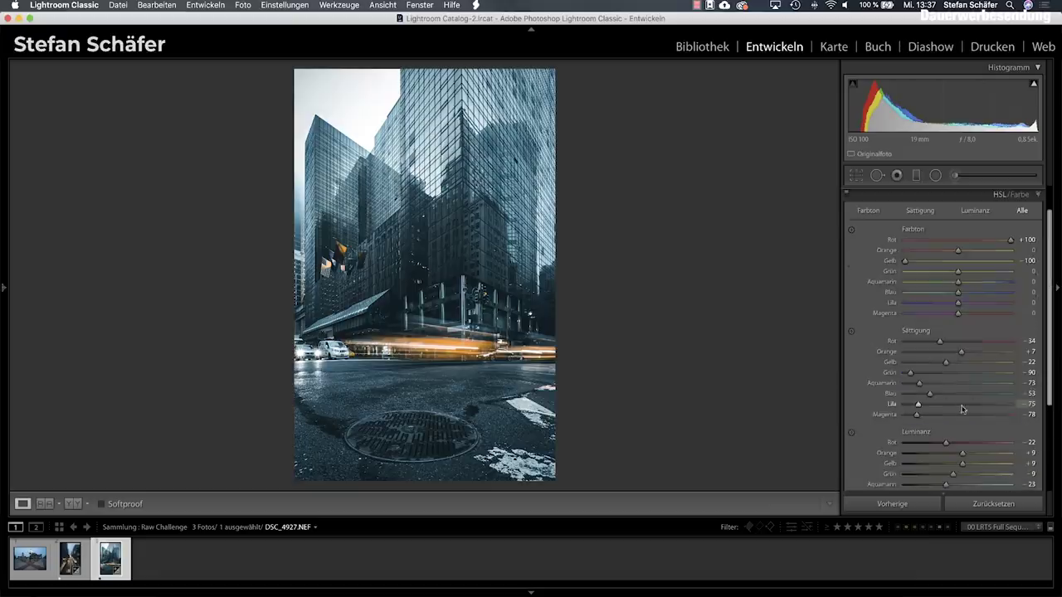
scroll(948, 469, "down", 2)
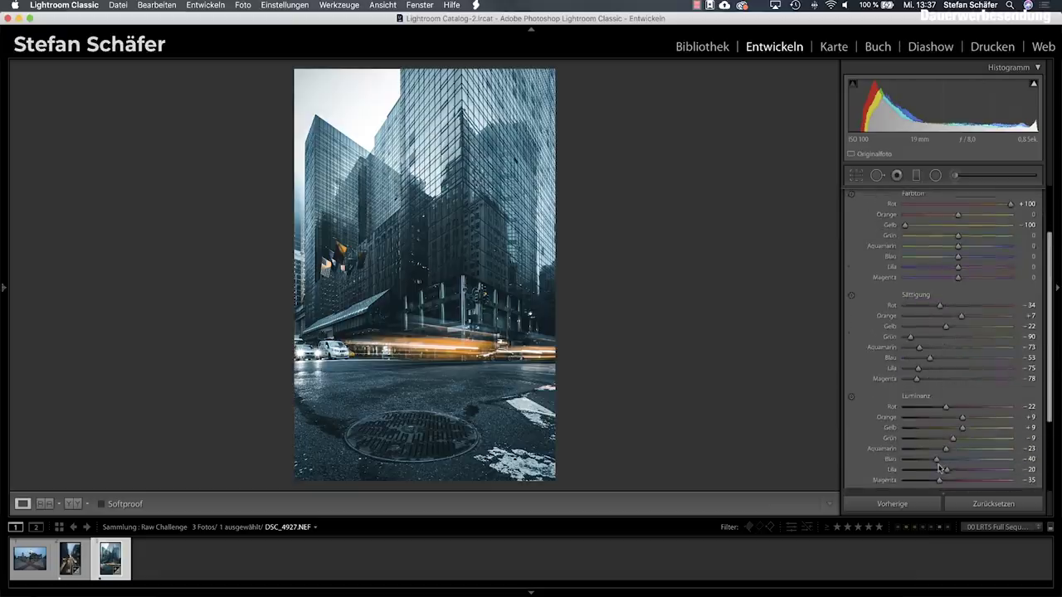
left_click_drag(927, 462, 922, 462)
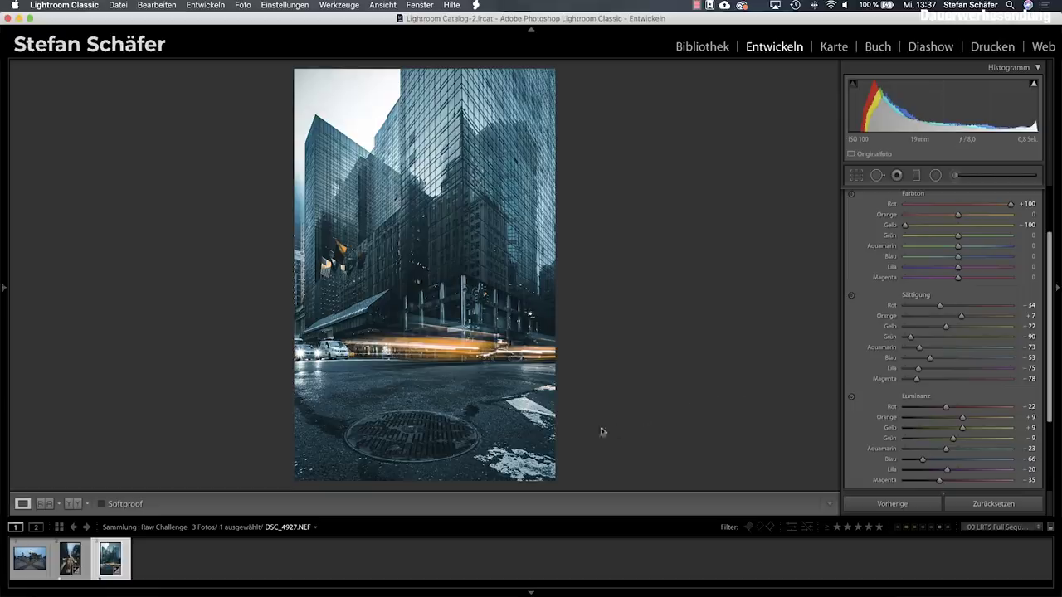
left_click(20, 564)
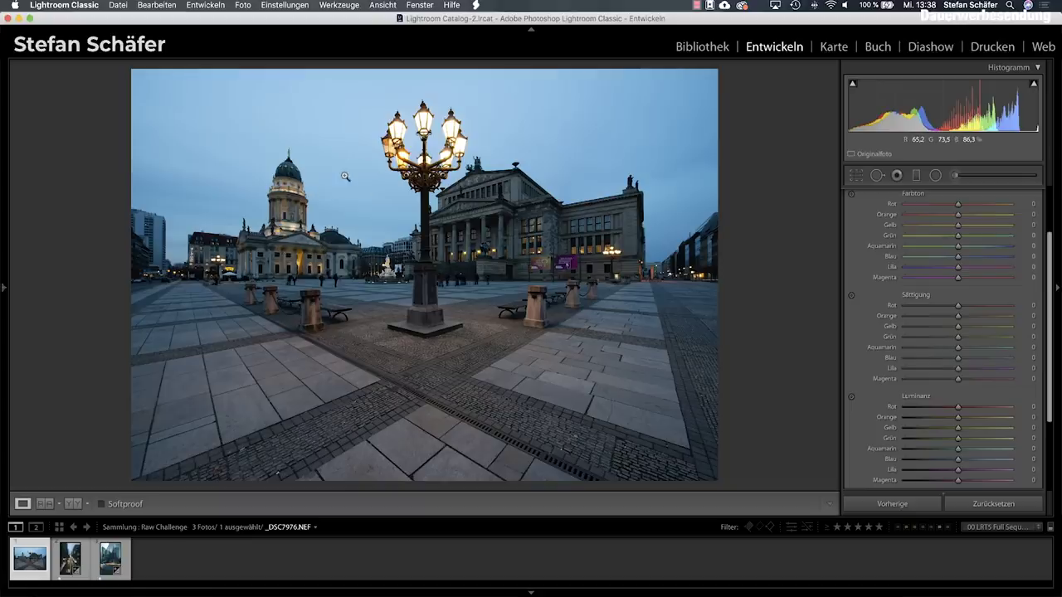
- Paste the copied cool-blue settings onto the Berlin square photo
key("super+shift+v")
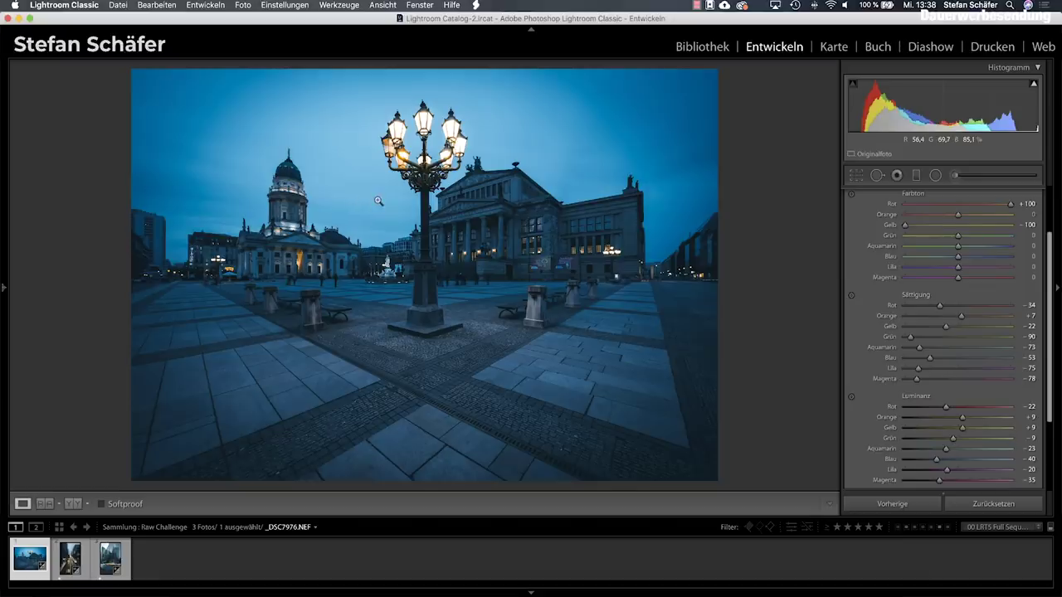
scroll(902, 287, "up", 3)
scroll(948, 211, "up", 2)
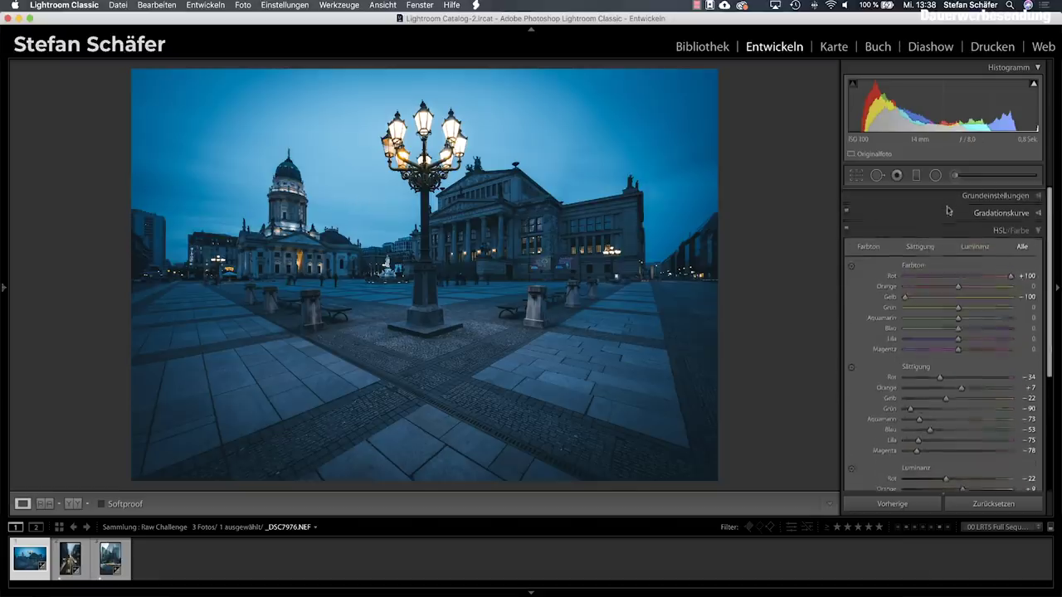
- Warm the Berlin photo to temperature 8,032, with exposure +0.15 and clarity +19
left_click(949, 196)
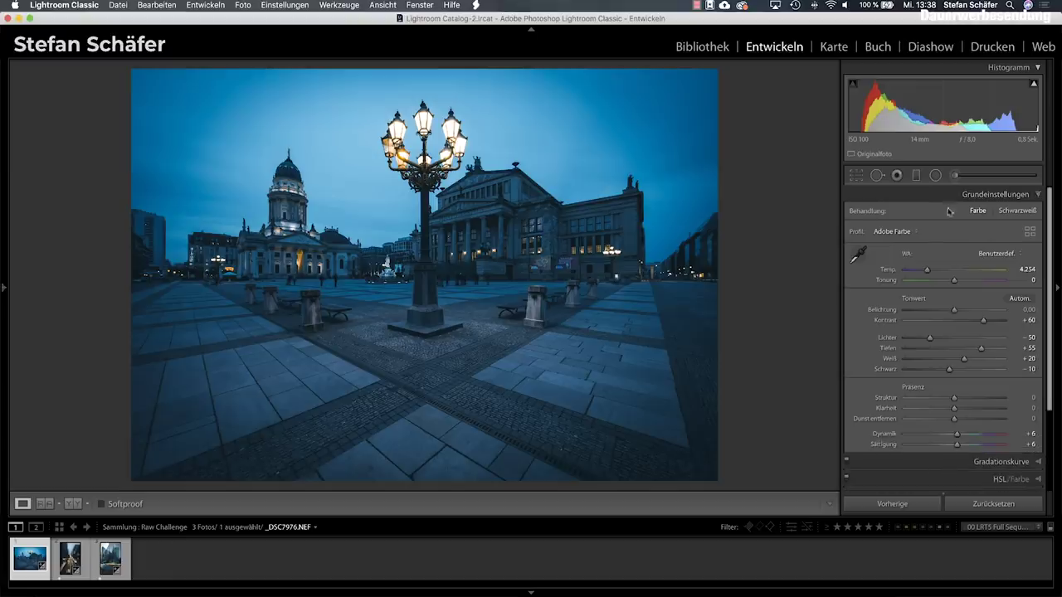
left_click_drag(928, 272, 956, 272)
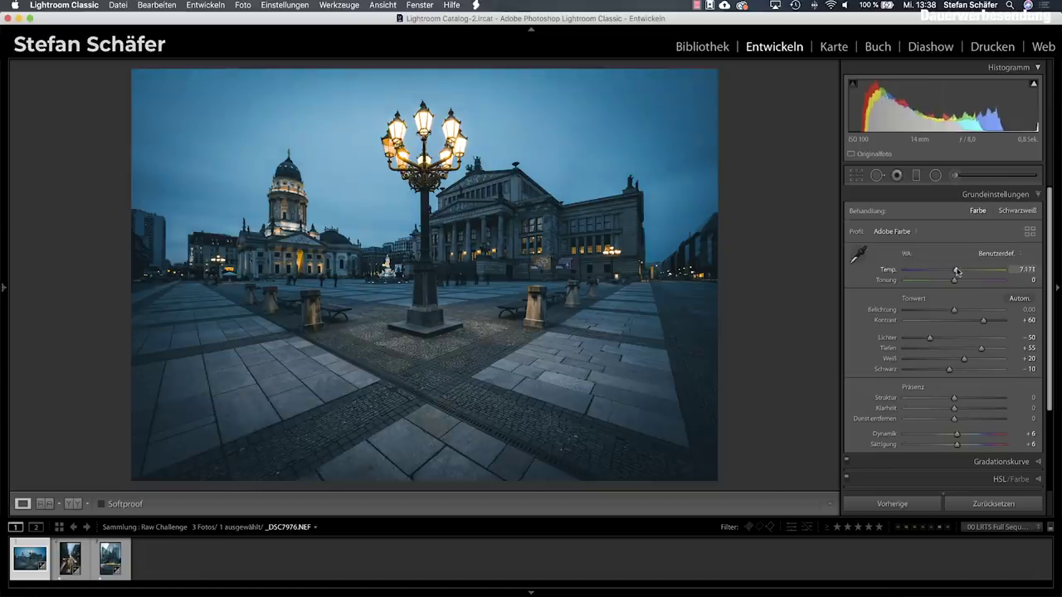
left_click_drag(955, 272, 961, 270)
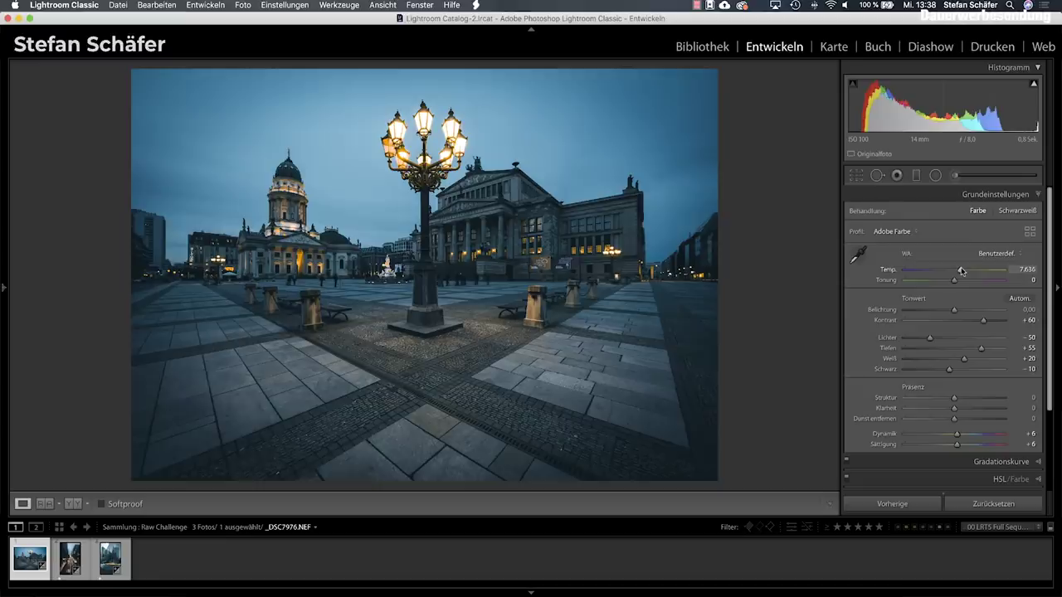
left_click_drag(961, 270, 964, 271)
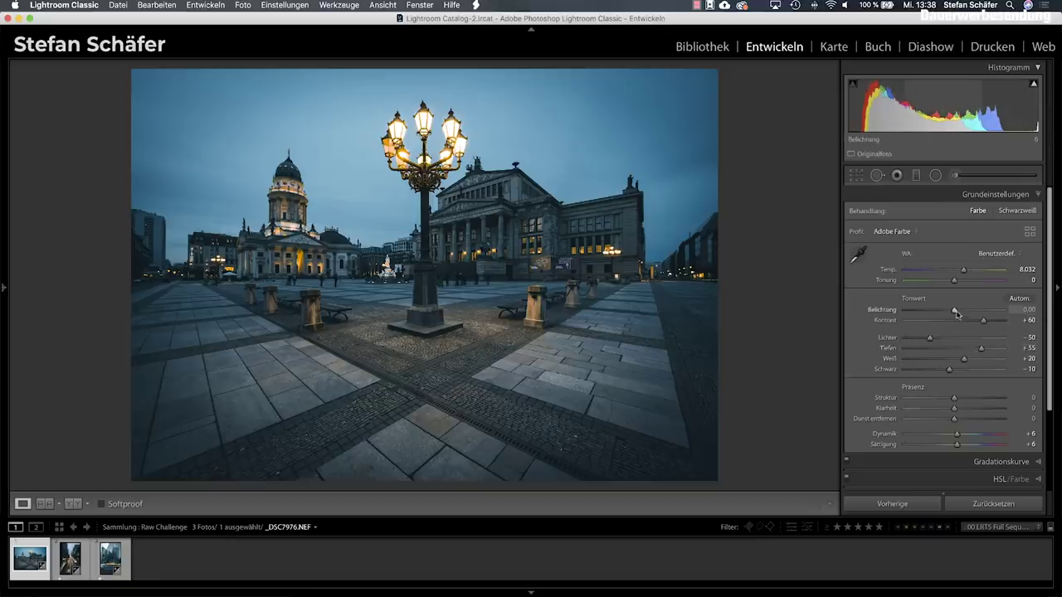
left_click_drag(955, 311, 957, 314)
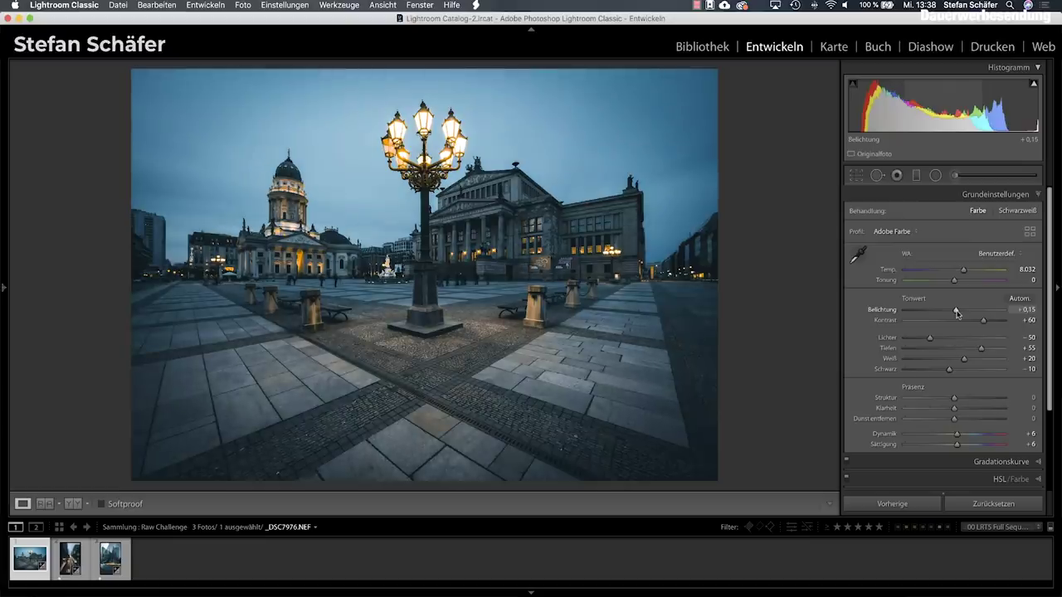
mouse_move(954, 408)
left_mouse_down()
mouse_move(963, 409)
mouse_move(956, 400)
left_mouse_up()
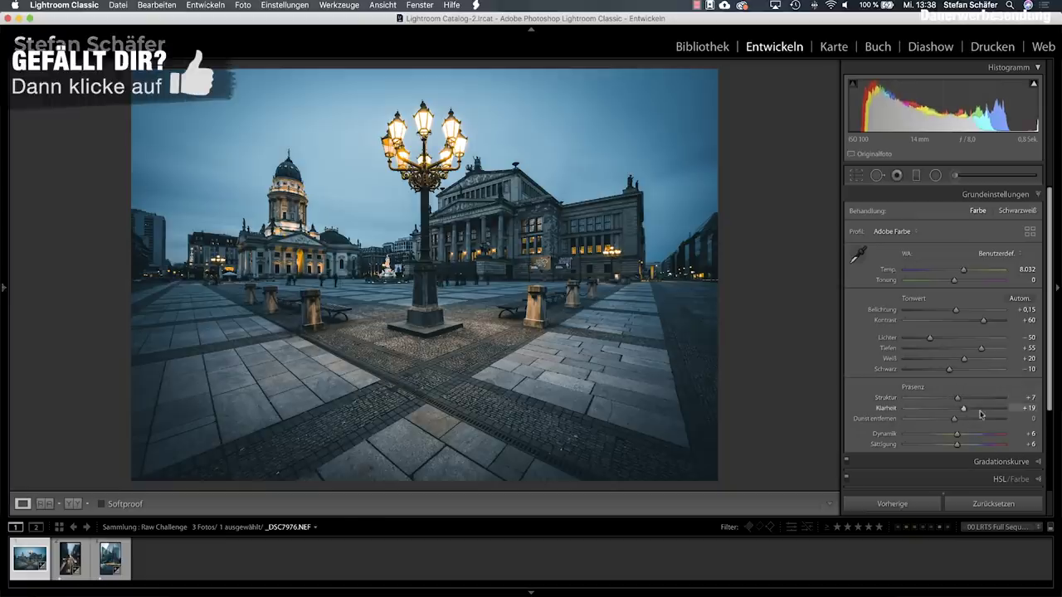
scroll(974, 415, "down", 3)
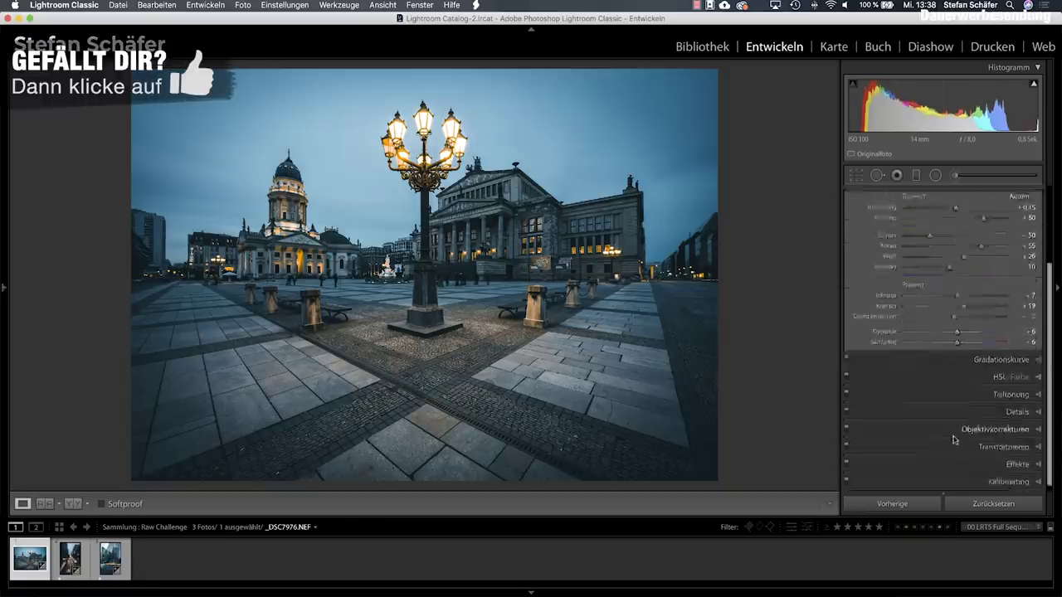
- Set the Berlin photo's blues to luminance −19, saturation −58 and hue +8
left_click(995, 373)
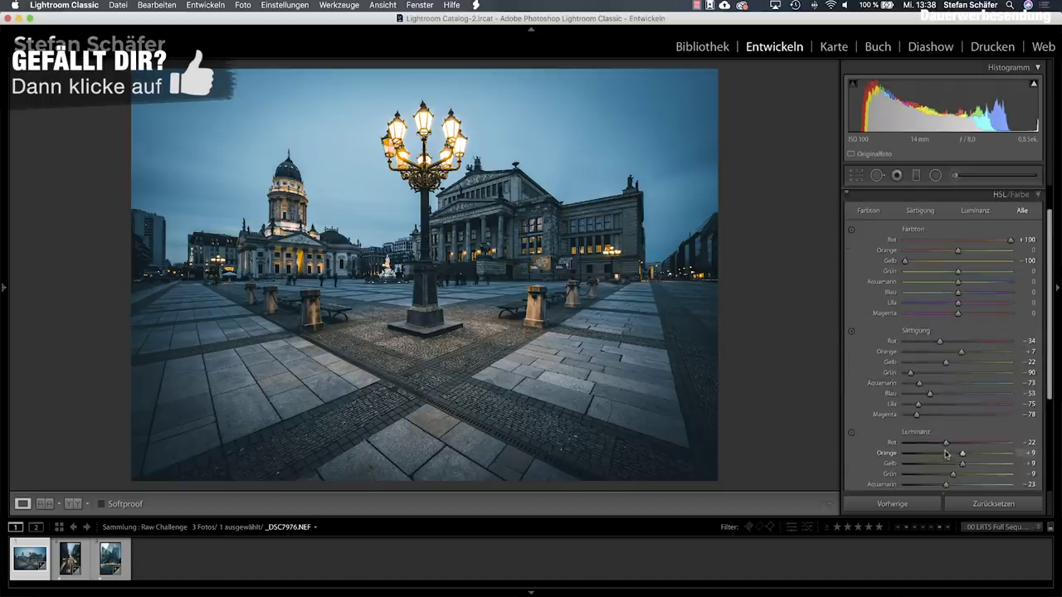
scroll(946, 452, "down", 4)
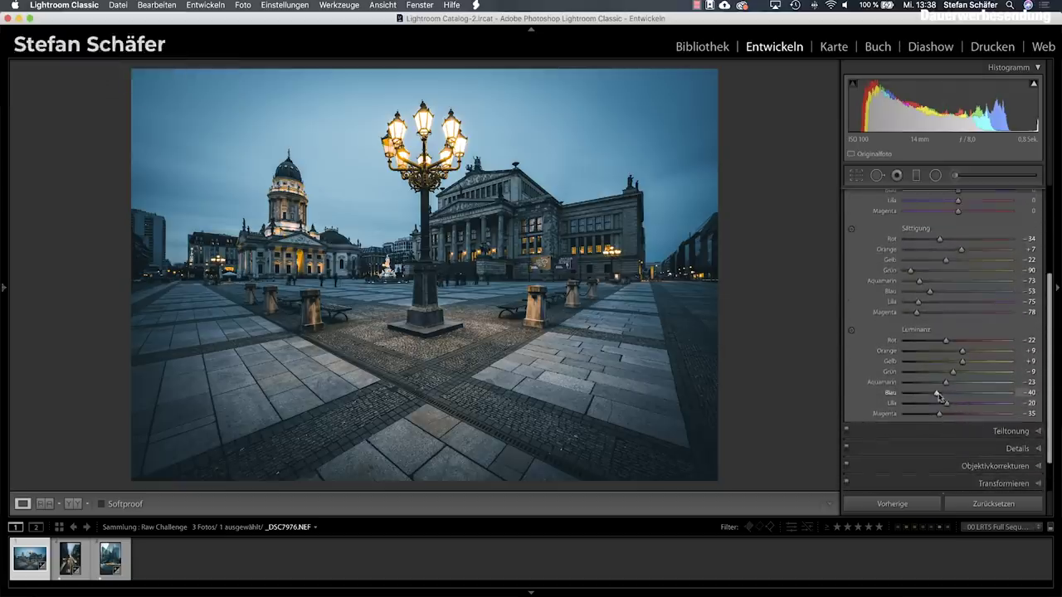
left_click_drag(937, 395, 949, 396)
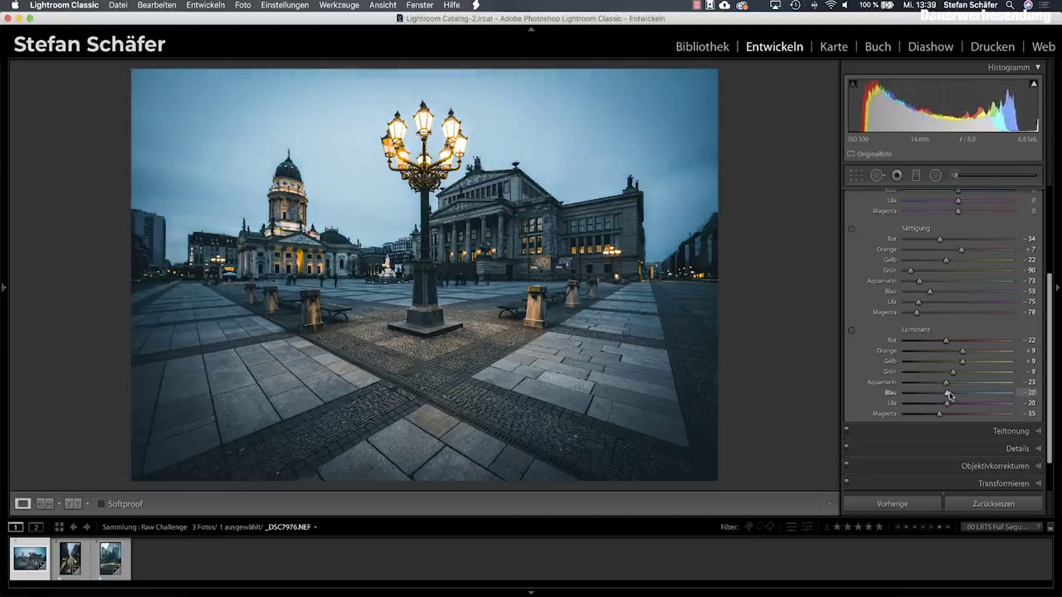
scroll(971, 385, "up", 3)
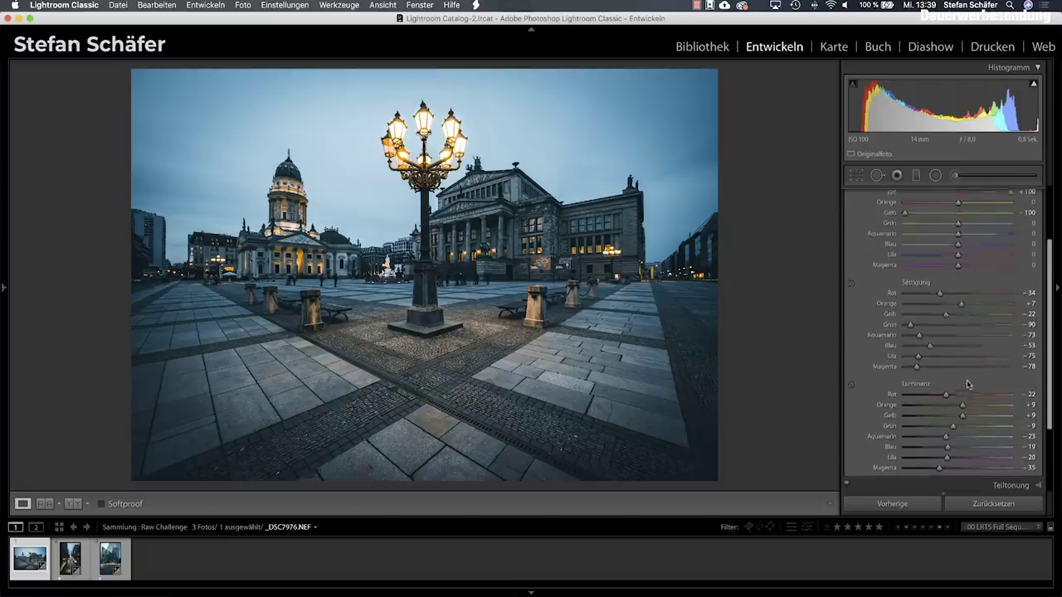
left_click_drag(929, 358, 927, 359)
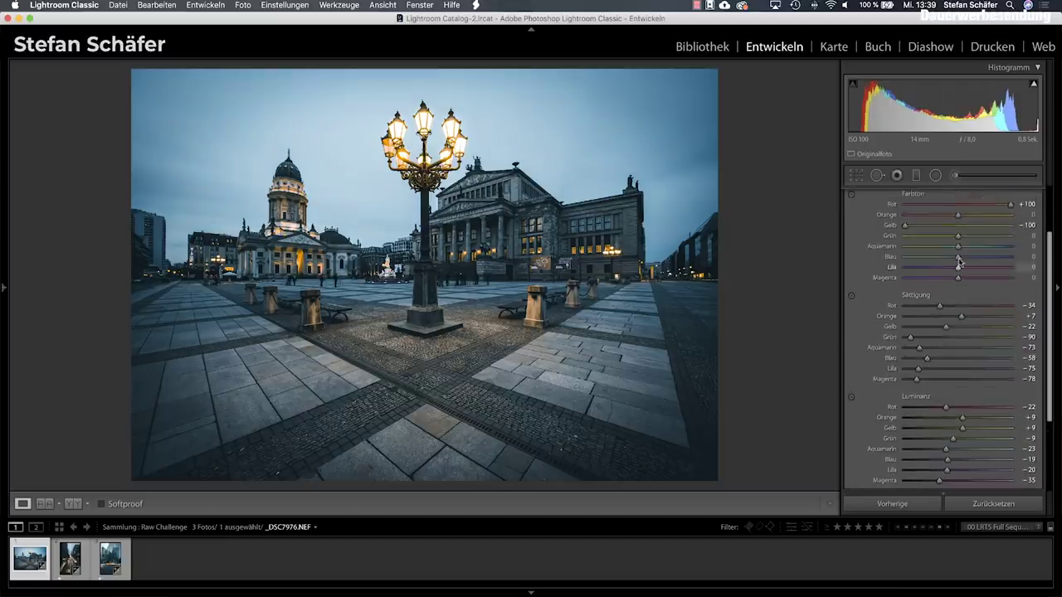
mouse_move(958, 258)
left_mouse_down()
mouse_move(973, 259)
mouse_move(961, 259)
left_mouse_up()
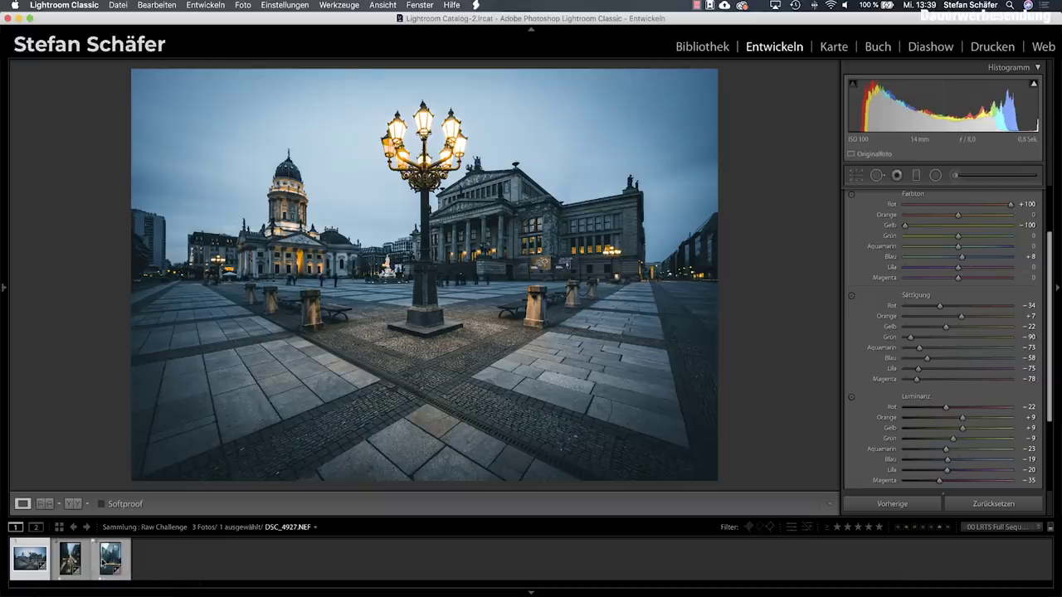
- Move to the foggy New York street photo after briefly checking the others
left_click(75, 560)
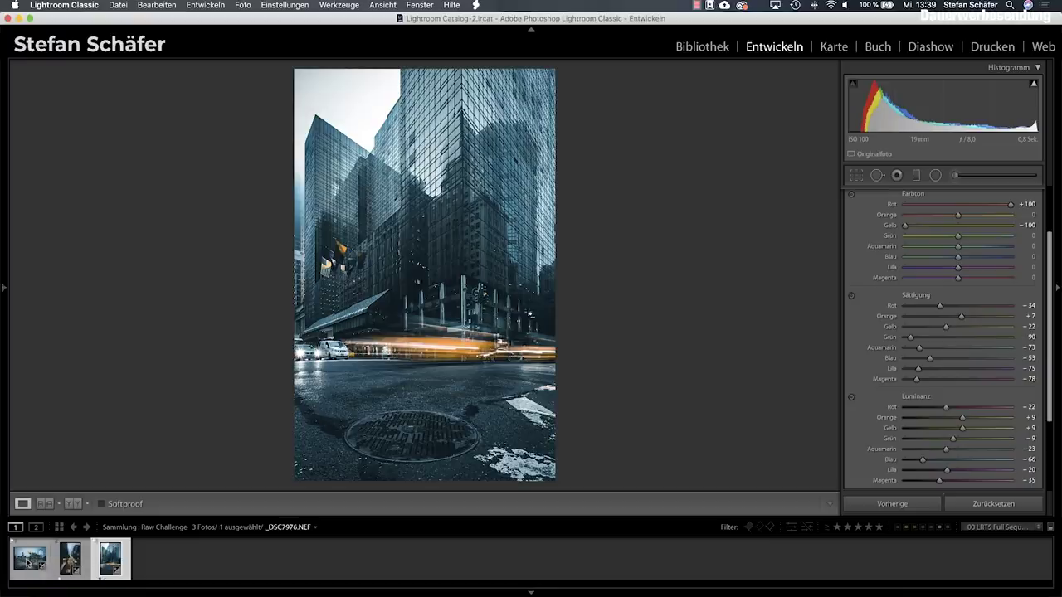
left_click(29, 561)
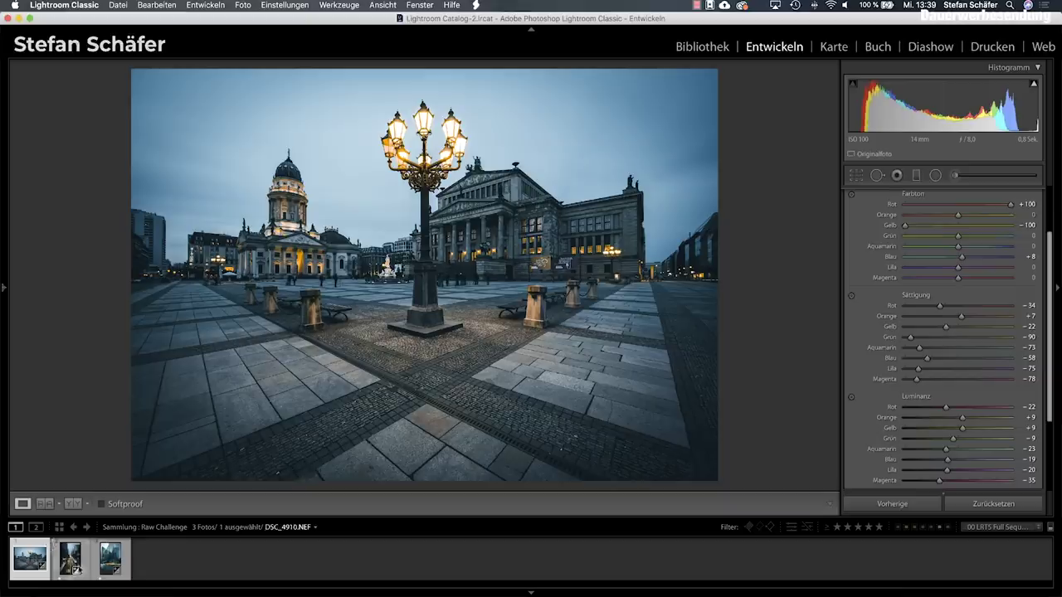
left_click(70, 560)
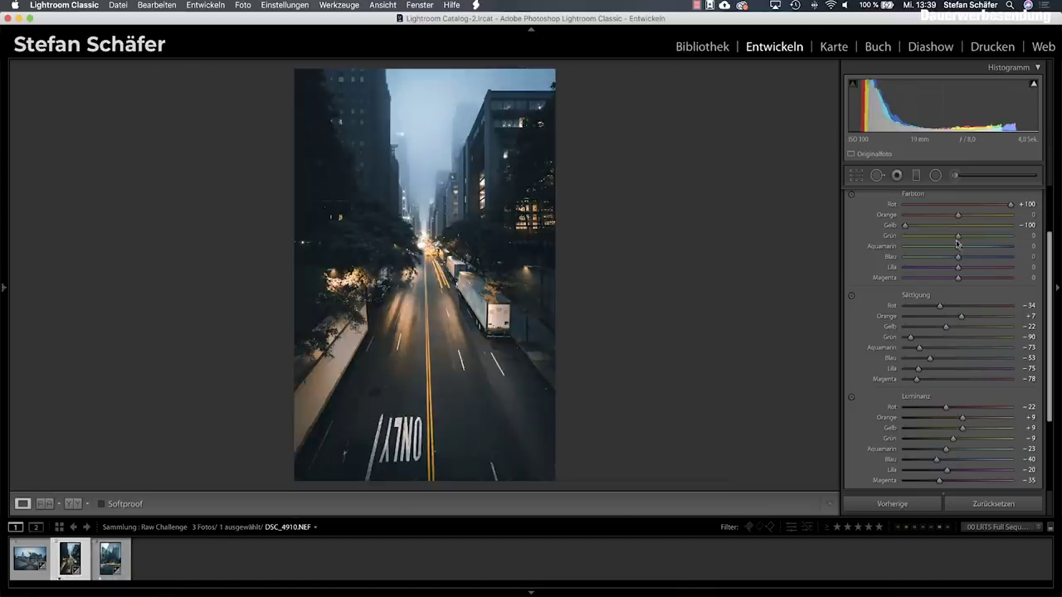
scroll(954, 240, "up", 3)
- Cool the street photo to temperature 3,889 with +21 structure, then show the glass towers photo
left_click(995, 197)
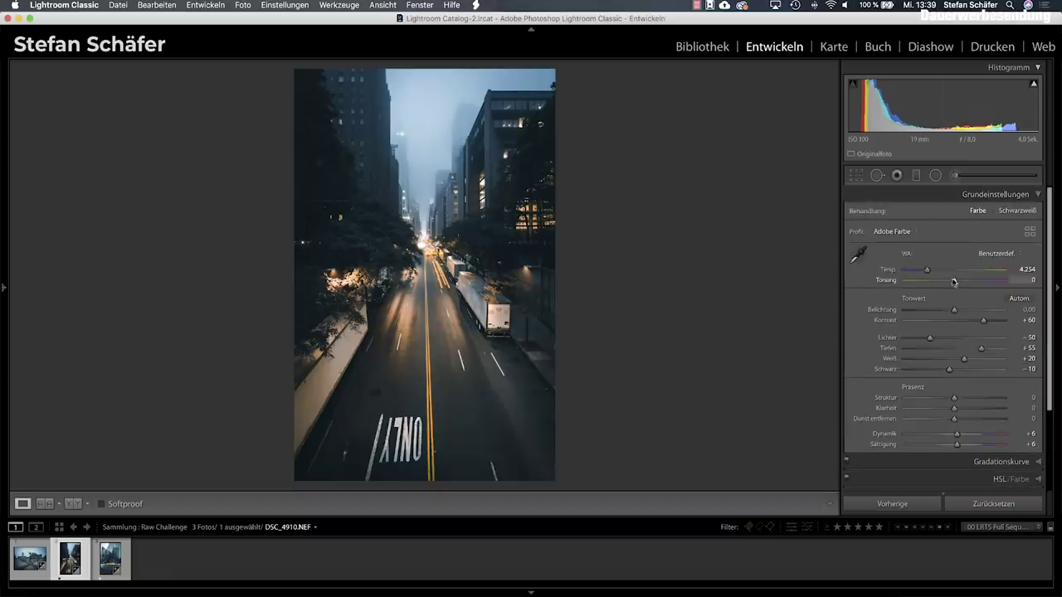
left_click_drag(927, 272, 925, 272)
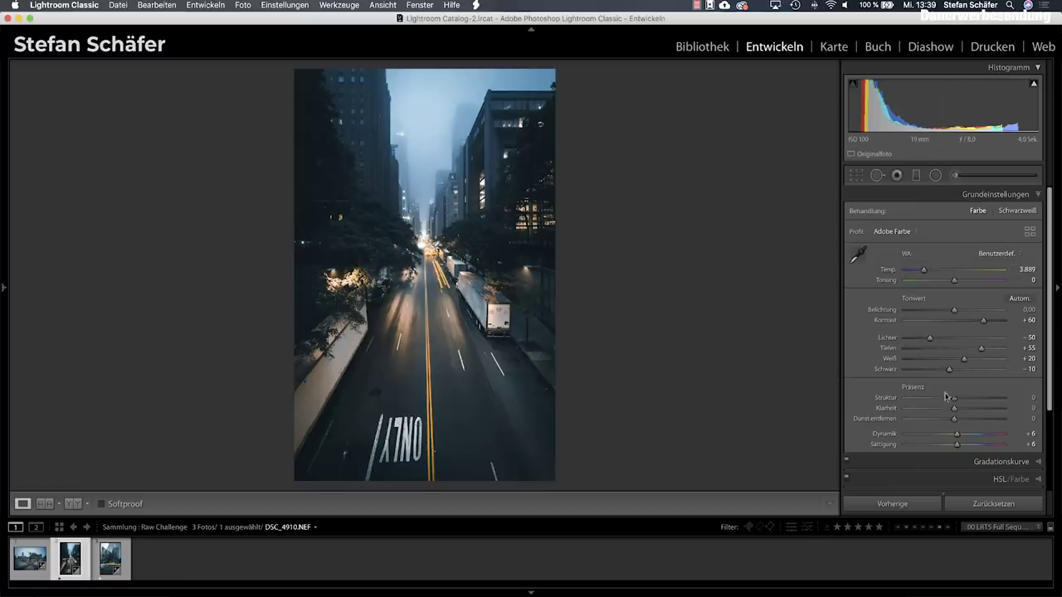
left_click_drag(954, 399, 965, 401)
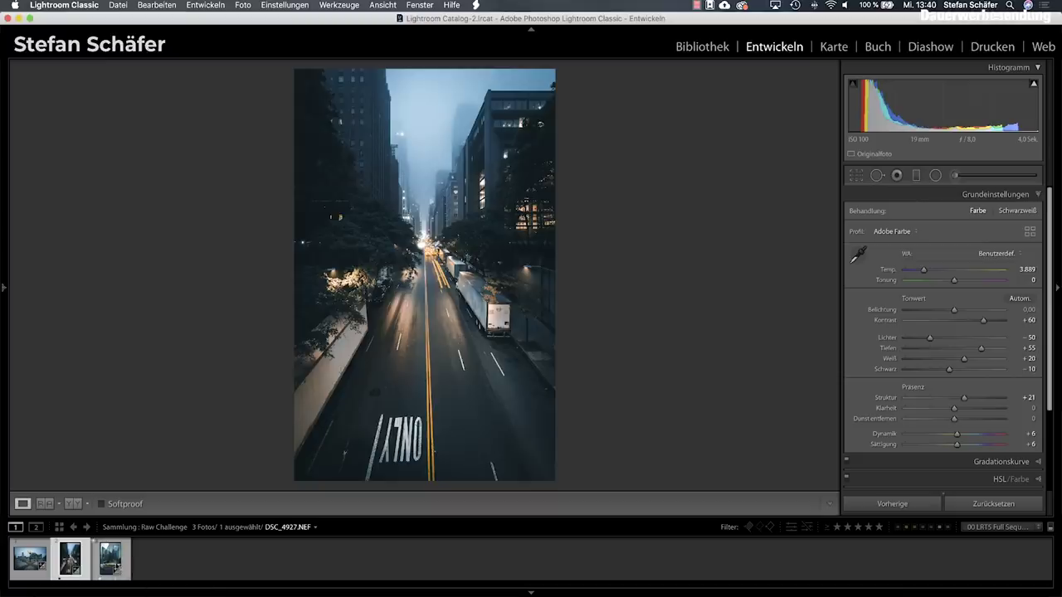
left_click(106, 566)
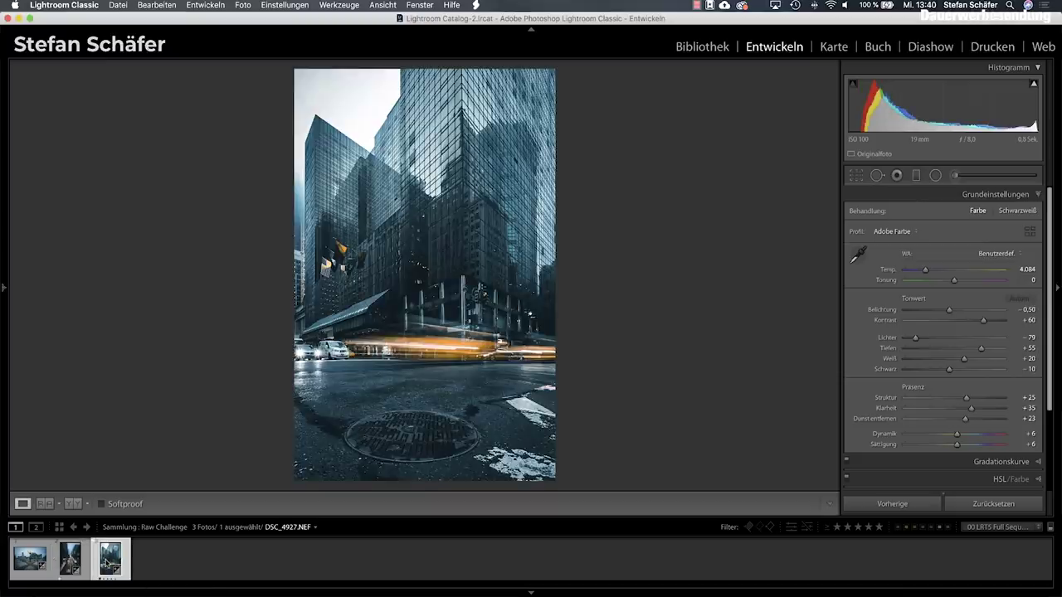